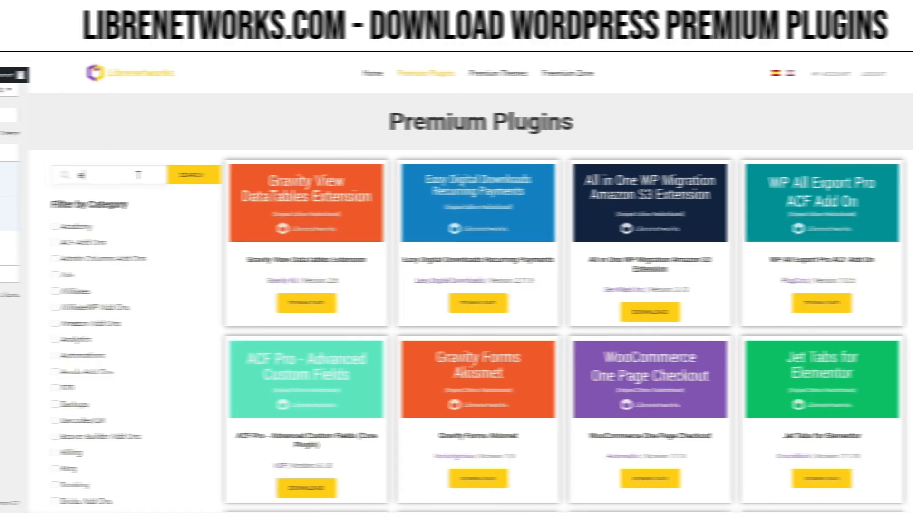
Search the Librenetworks premium plugins for "elementor pro" and download Elementor Pro.
type("elem")
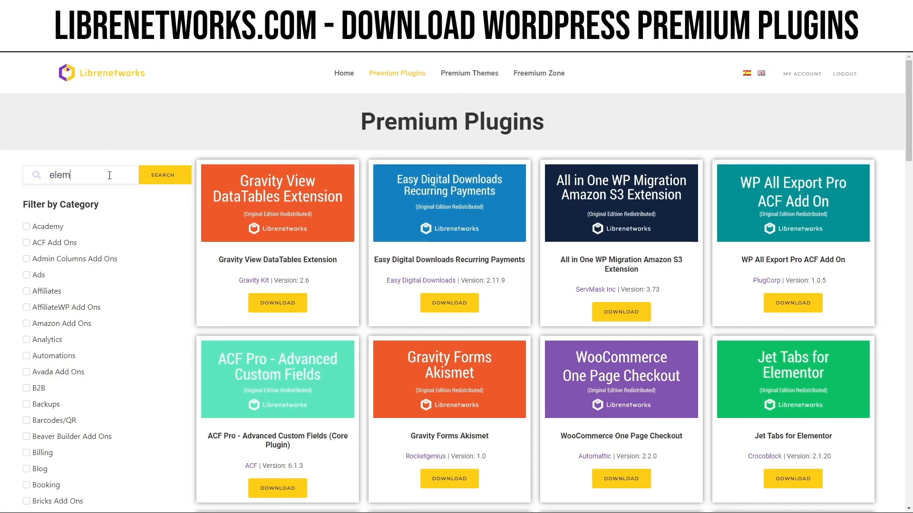
type("entor pro")
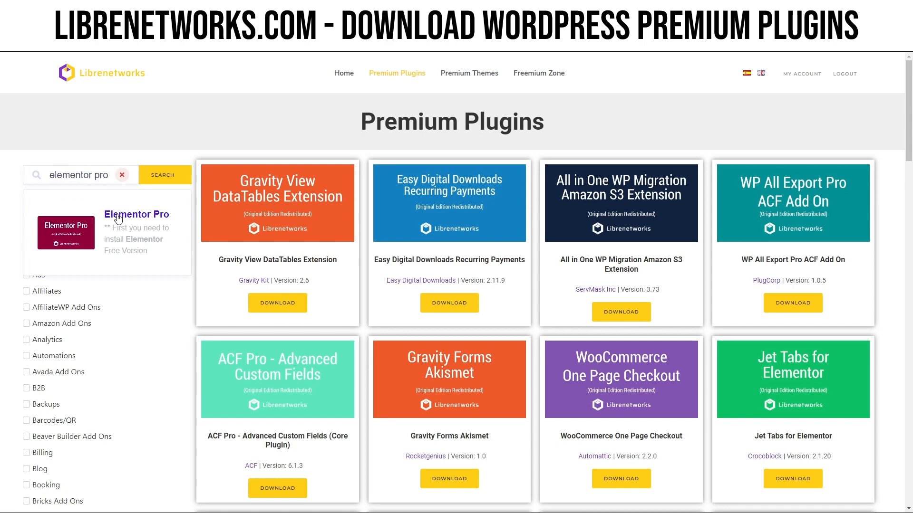
left_click(118, 219)
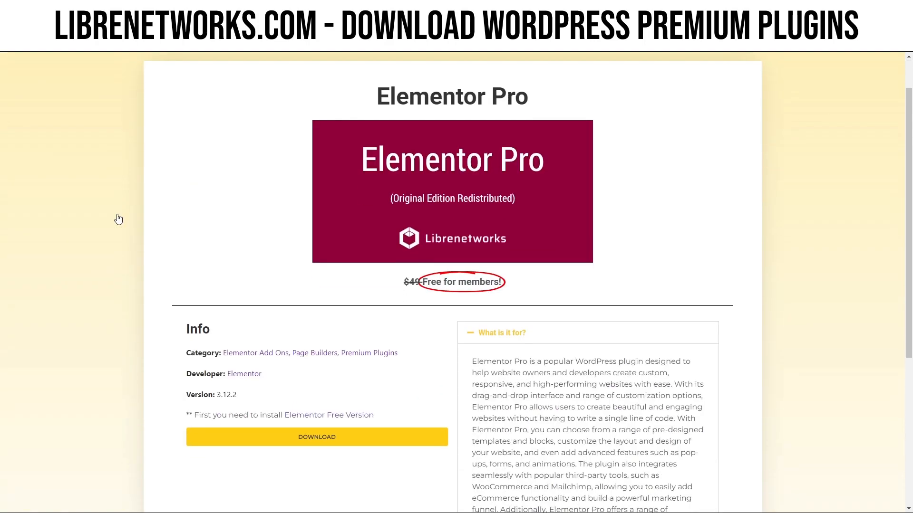
left_click(368, 435)
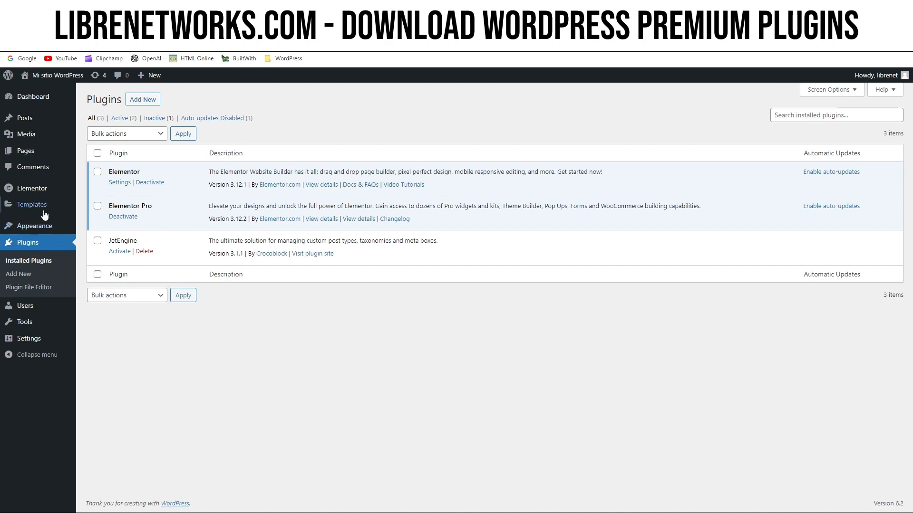
Create a new Elementor template of type Footer named "Footer Demo" in the WordPress site.
mouse_move(42, 209)
left_click(107, 273)
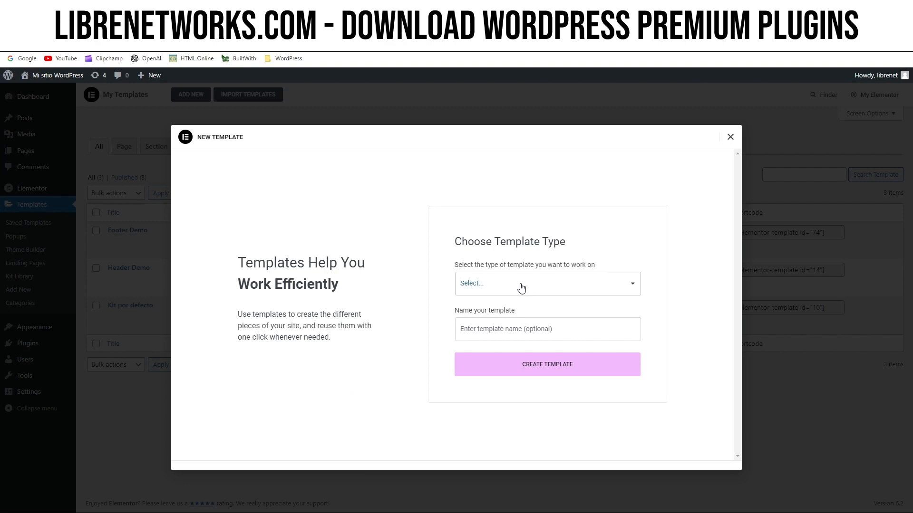
left_click(481, 328)
left_click(481, 328)
type("F")
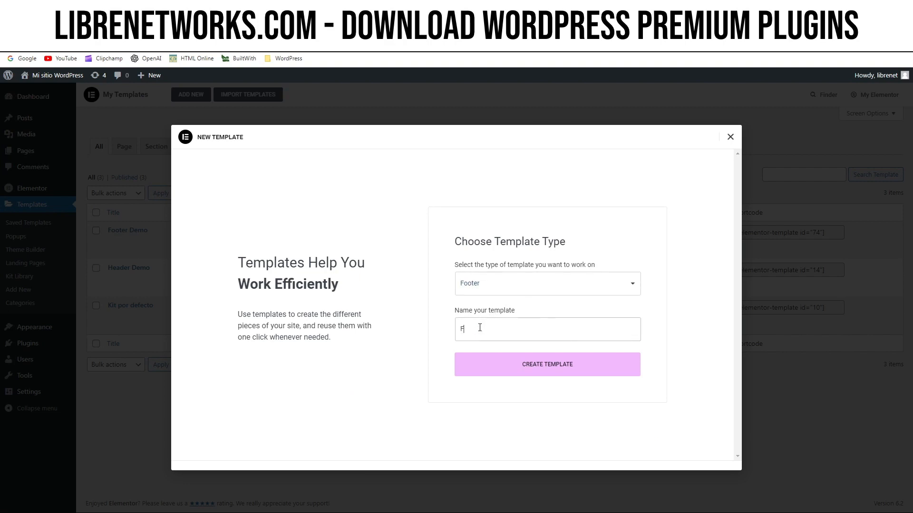
type("ooter Demo")
left_click(525, 366)
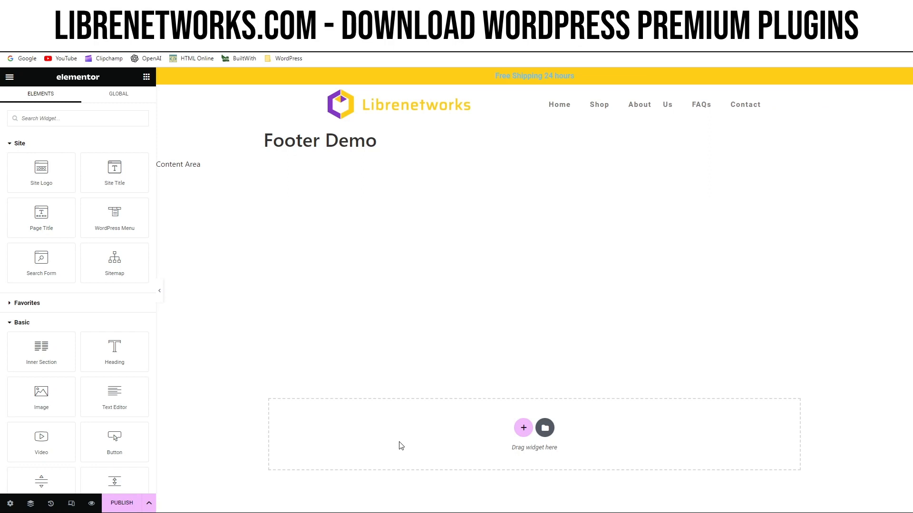
Add a section with two equal columns to the footer and place an Inner Section in its first column.
left_click(521, 429)
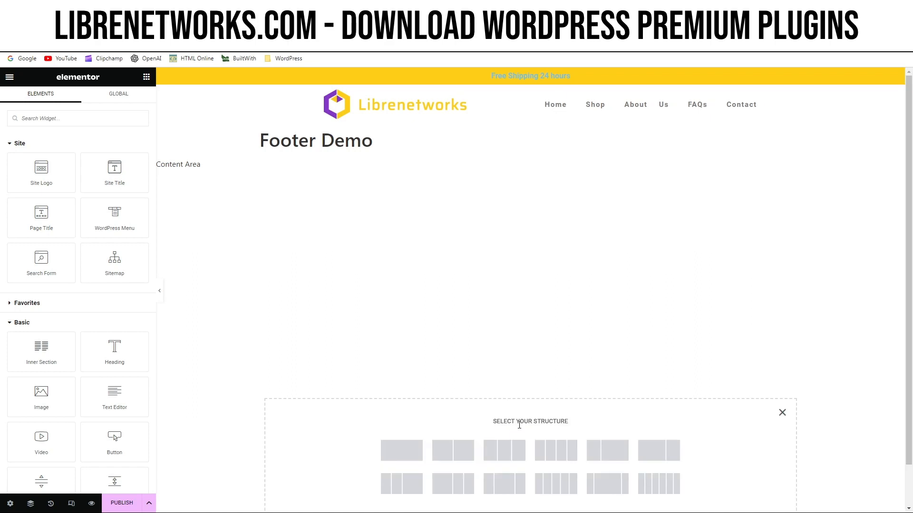
left_click(458, 453)
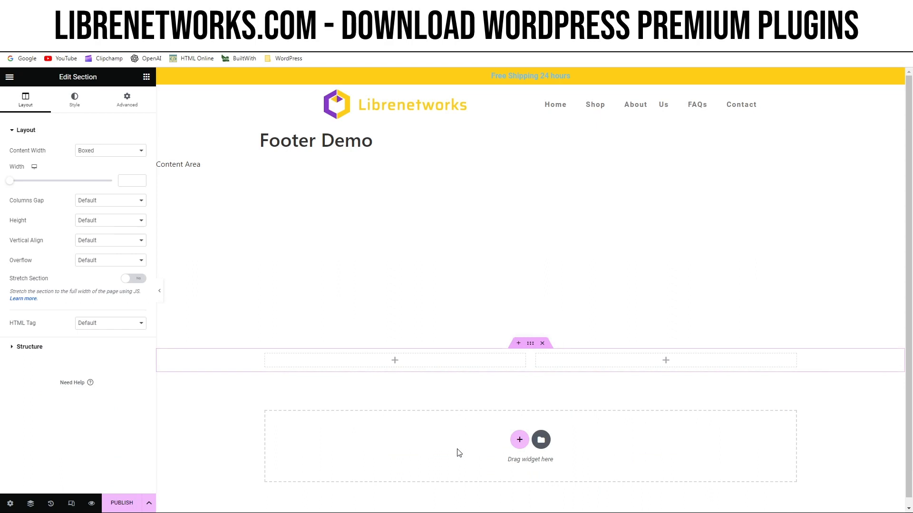
left_click(396, 363)
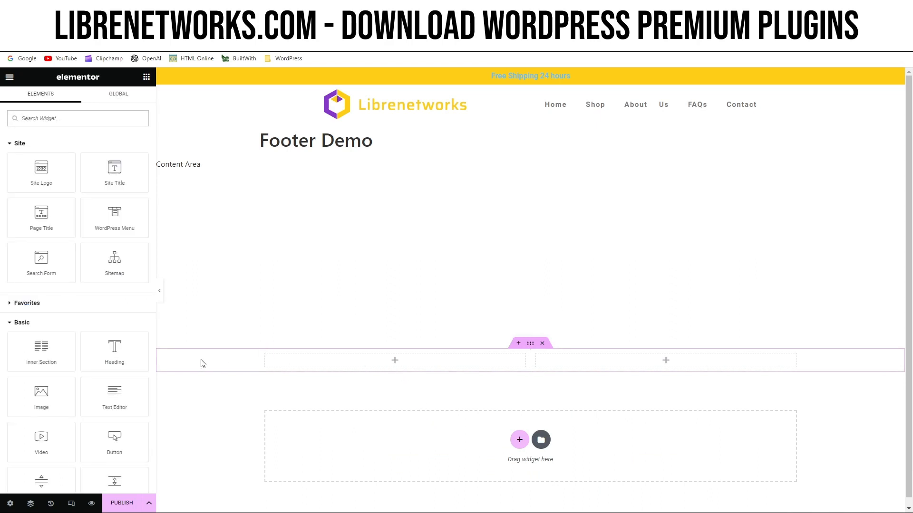
left_click_drag(55, 355, 382, 370)
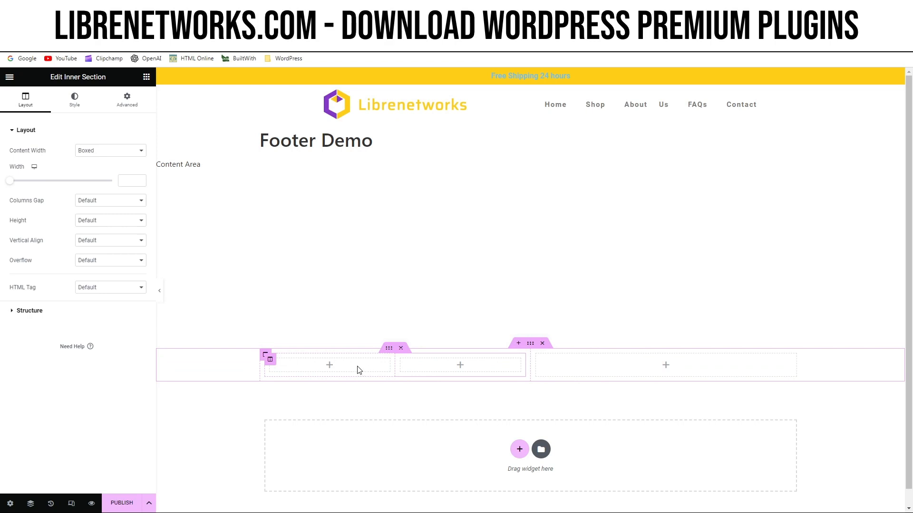
Add a centred heading reading "Need help?" to the first column of the inner section.
left_click(330, 370)
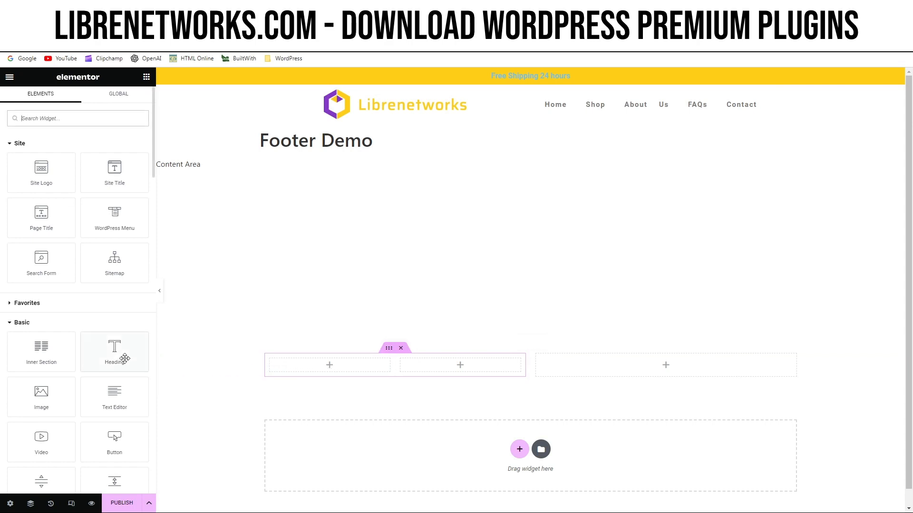
left_click_drag(119, 358, 332, 366)
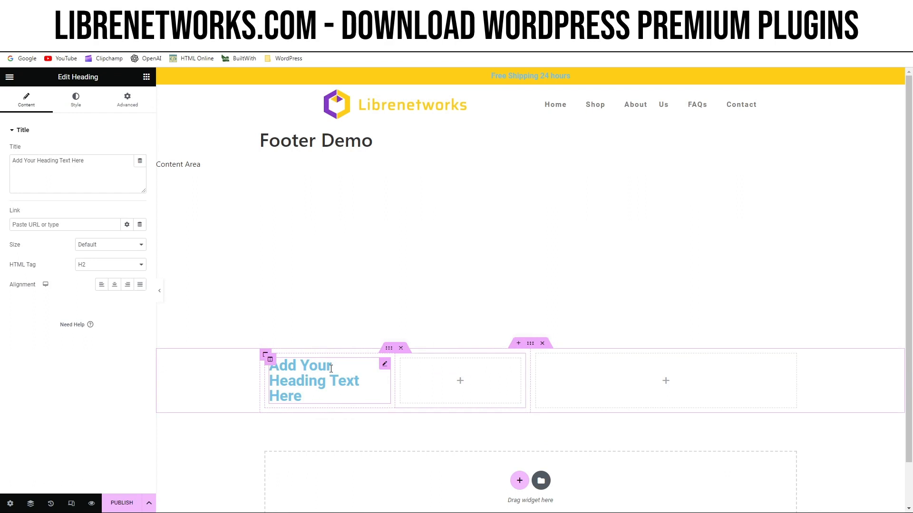
left_click(331, 369)
key("ctrl+a")
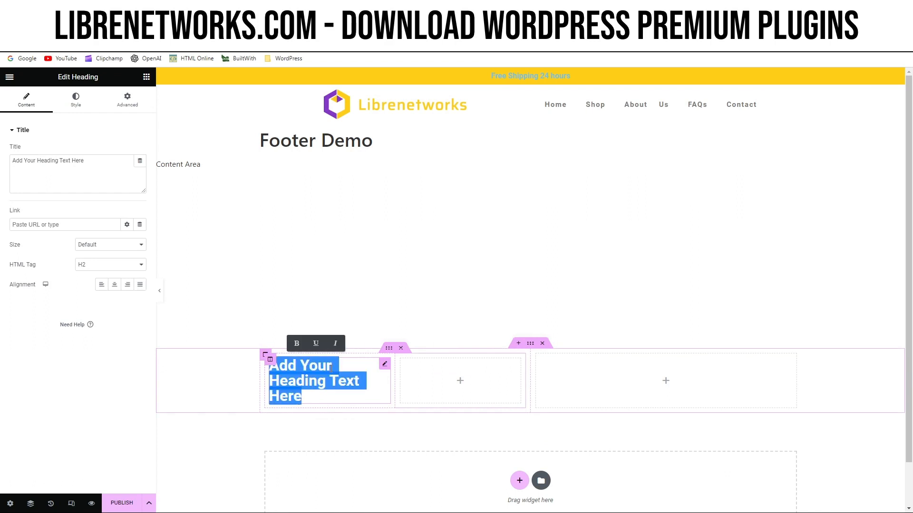
type("Need")
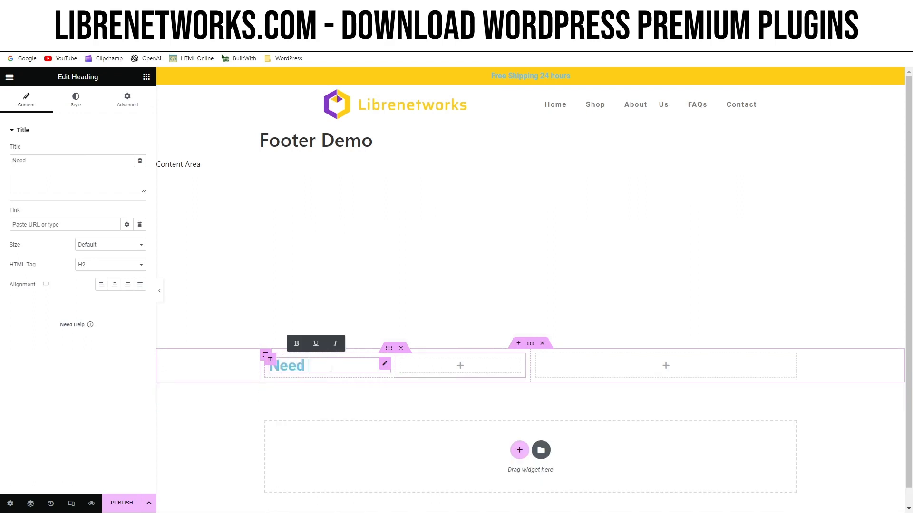
type(" help?")
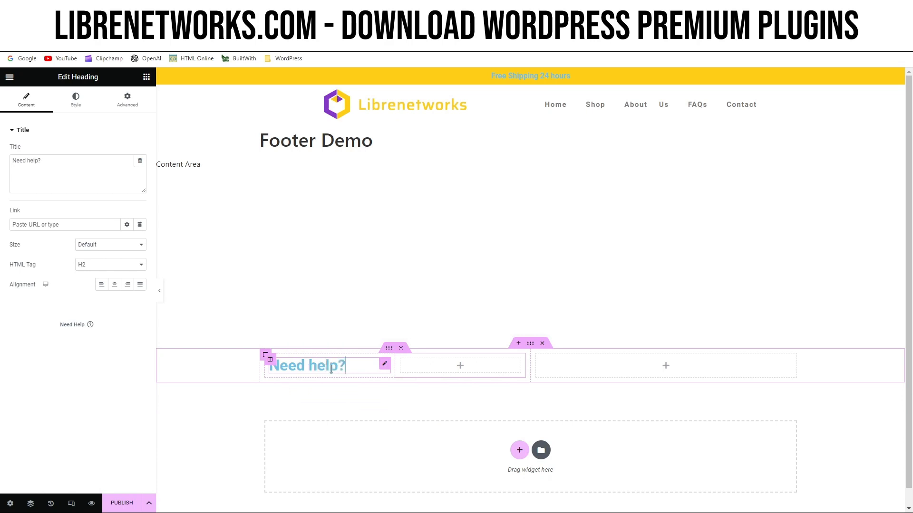
left_click(115, 288)
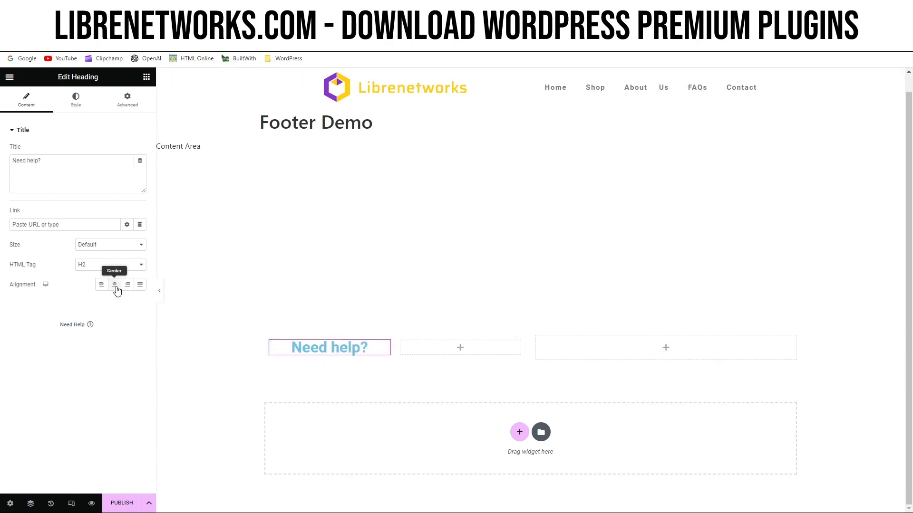
Set the "Need help?" heading's text color to the global Secondary color.
left_click(77, 106)
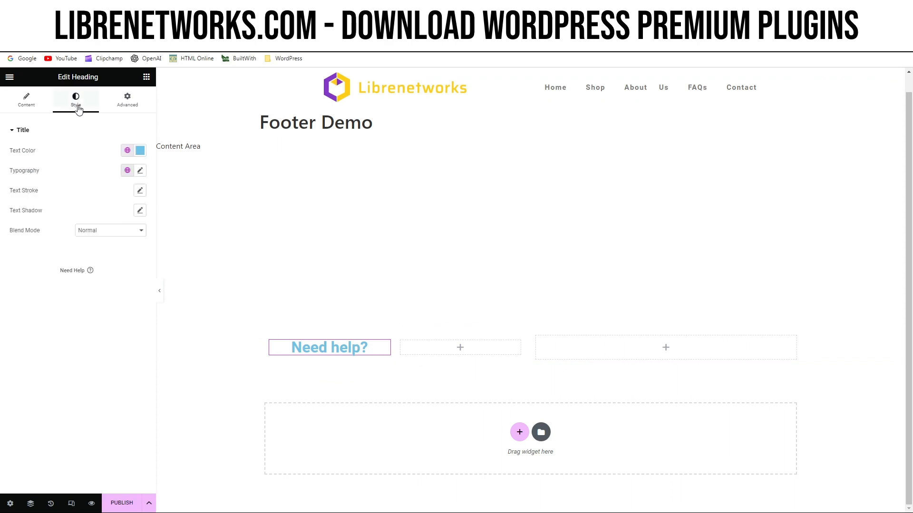
left_click(128, 151)
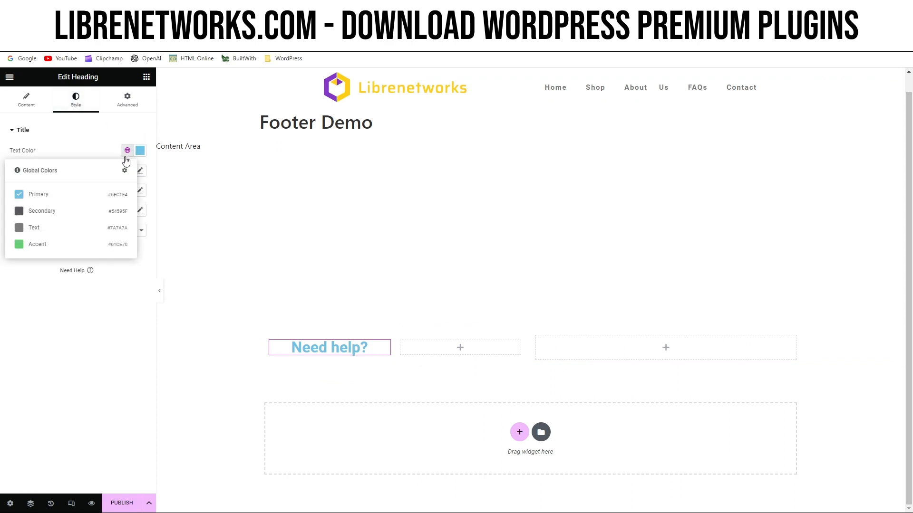
left_click(56, 211)
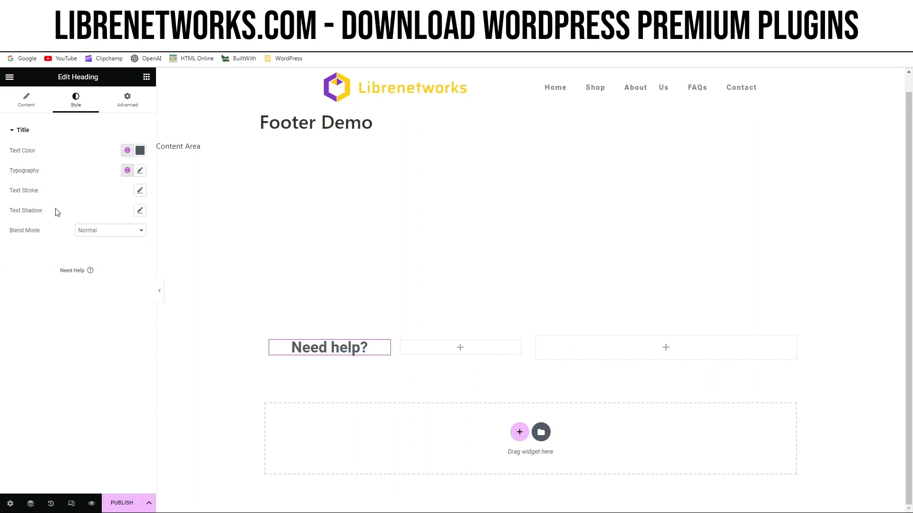
Set the "Need help?" heading's font size to 22 px in its typography settings.
left_click(140, 171)
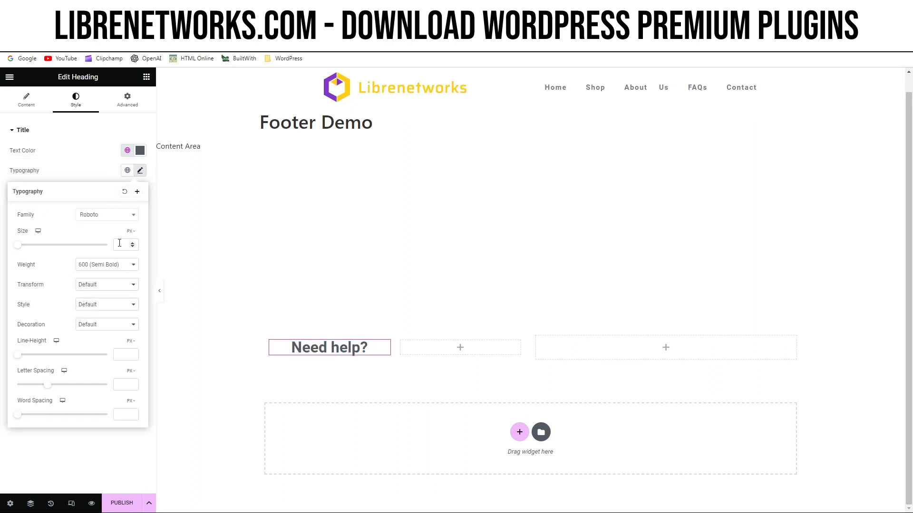
left_click_drag(20, 246, 22, 245)
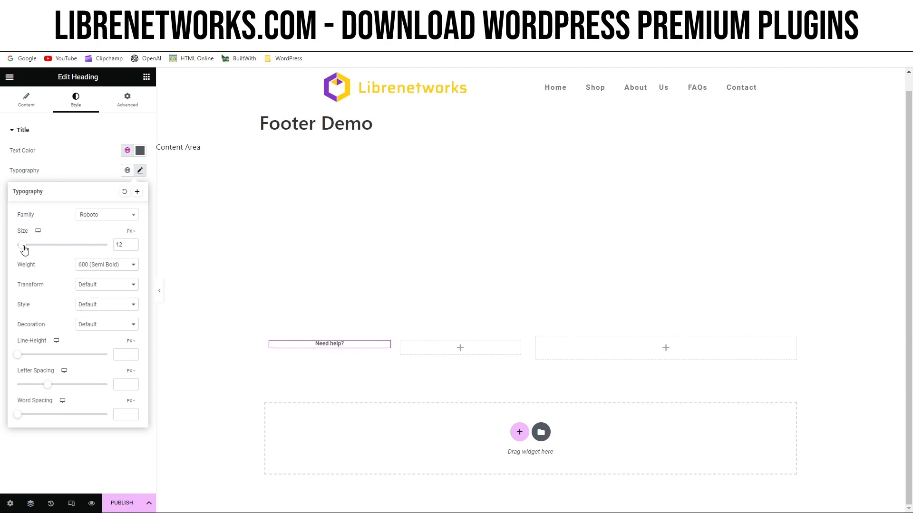
left_click(132, 243)
left_click(133, 242)
left_click(132, 243)
left_click(133, 243)
left_click(133, 243)
left_click(132, 243)
left_click(132, 243)
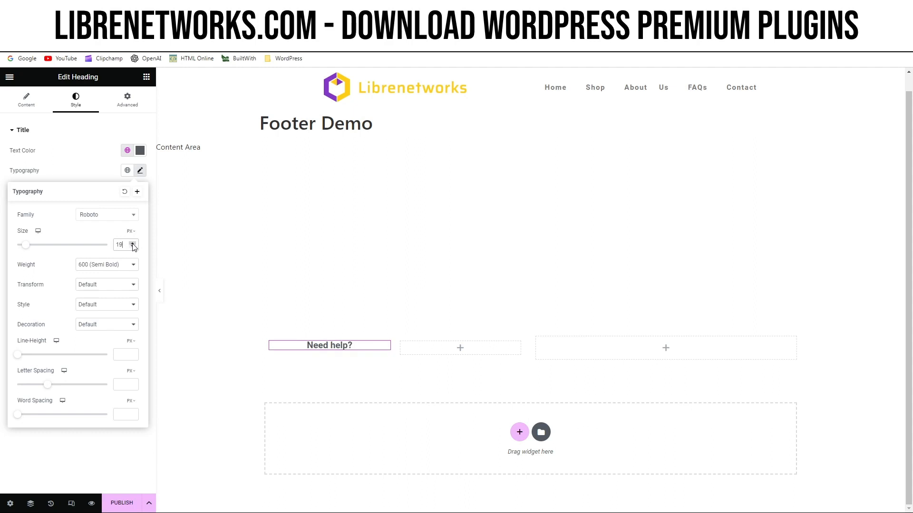
left_click(133, 243)
left_click(133, 243)
left_click(132, 243)
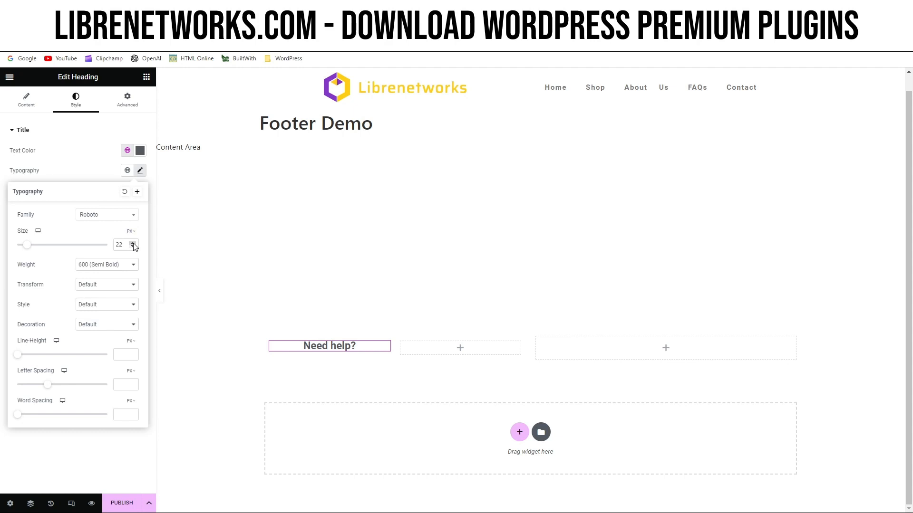
Find the Icon List widget and place it under the "Need help?" heading.
left_click(147, 77)
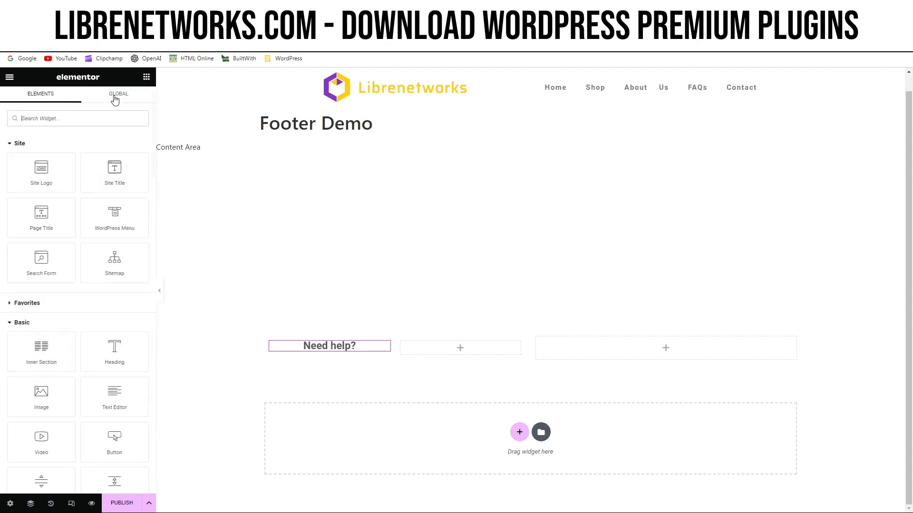
left_click(77, 118)
type("icon")
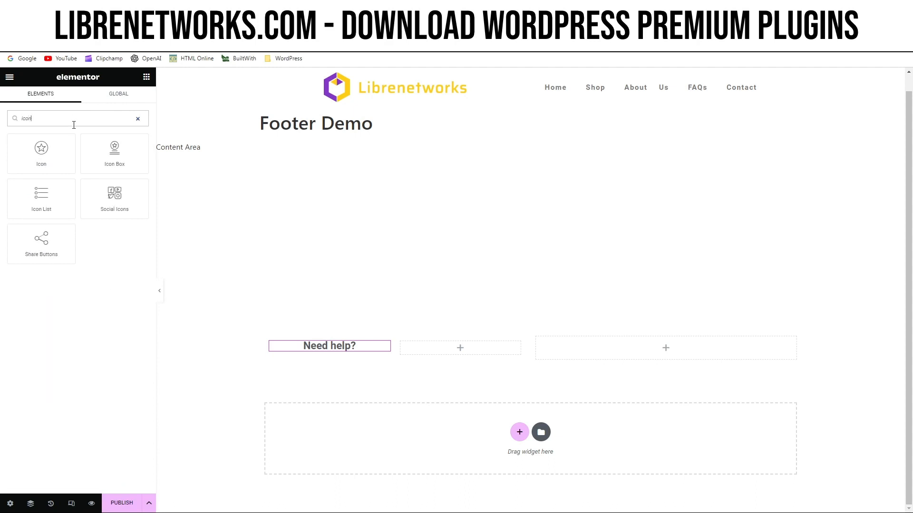
left_click_drag(48, 195, 339, 357)
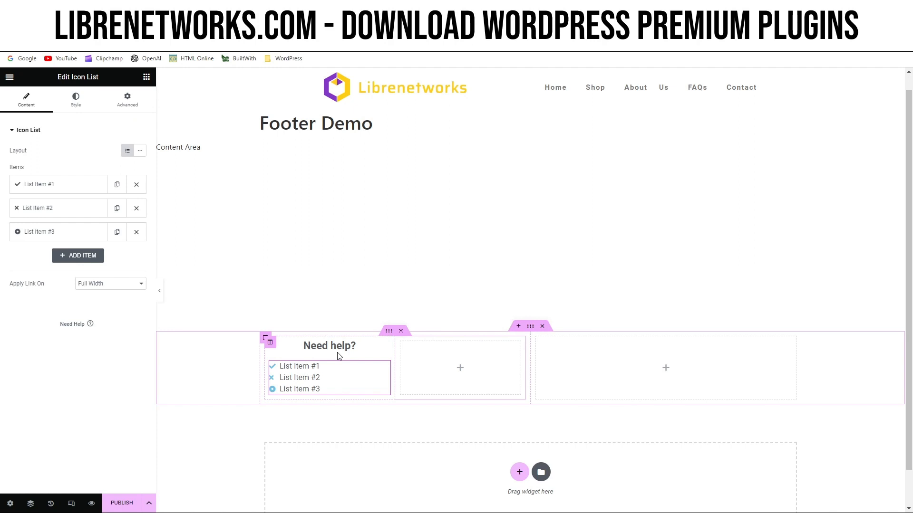
Change the text of the first icon list item to "About Us".
left_click(66, 193)
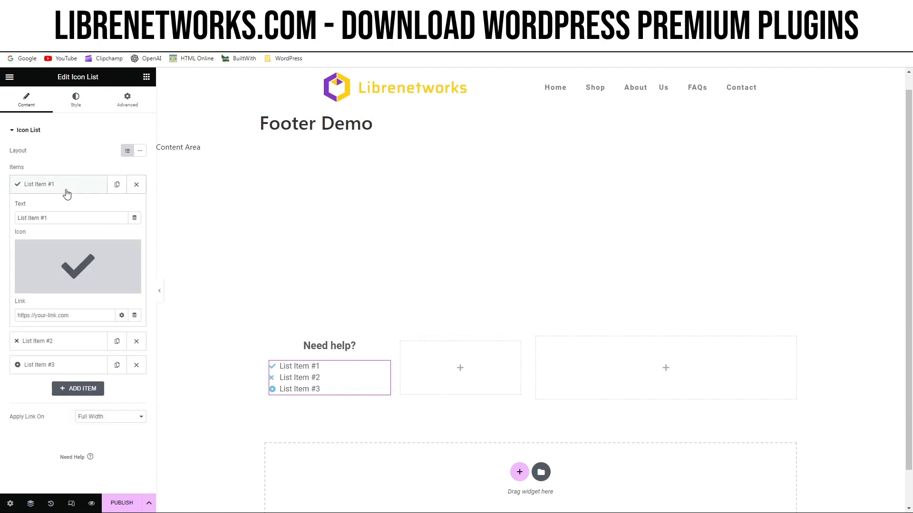
key("ctrl+a")
type("About")
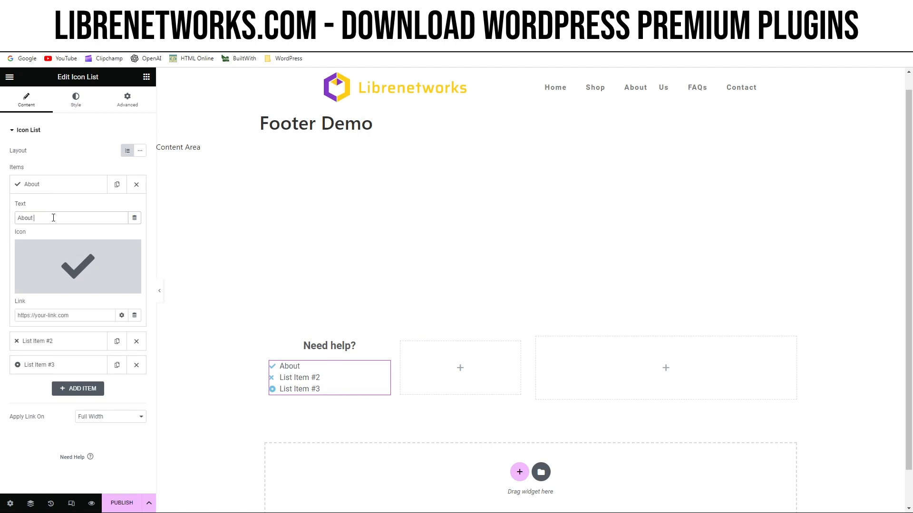
type(" Us")
left_click(57, 186)
Change the text of the second icon list item to "FAQs".
left_click(53, 210)
left_click_drag(59, 241, 2, 245)
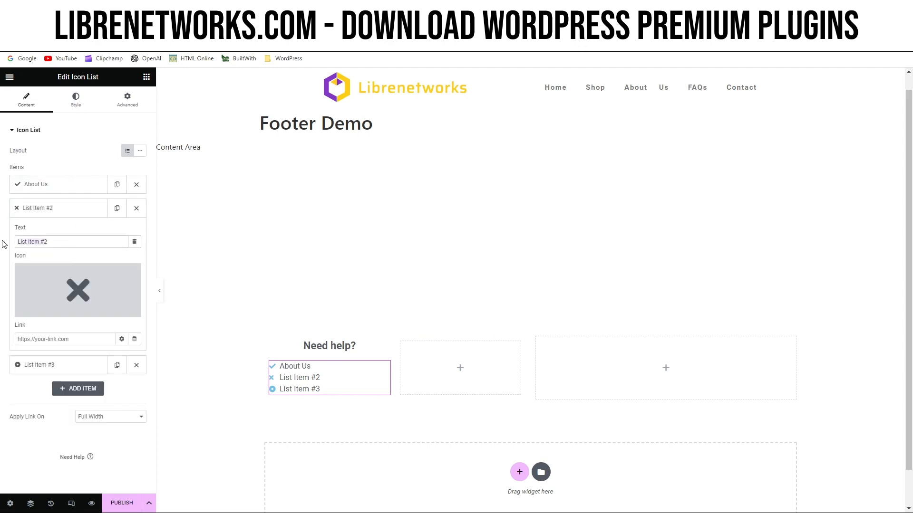
type("FAQs")
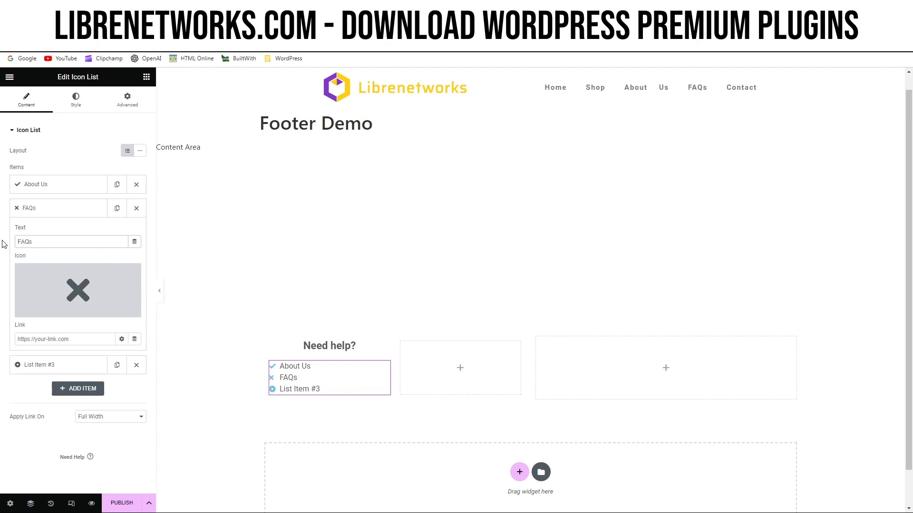
left_click(44, 213)
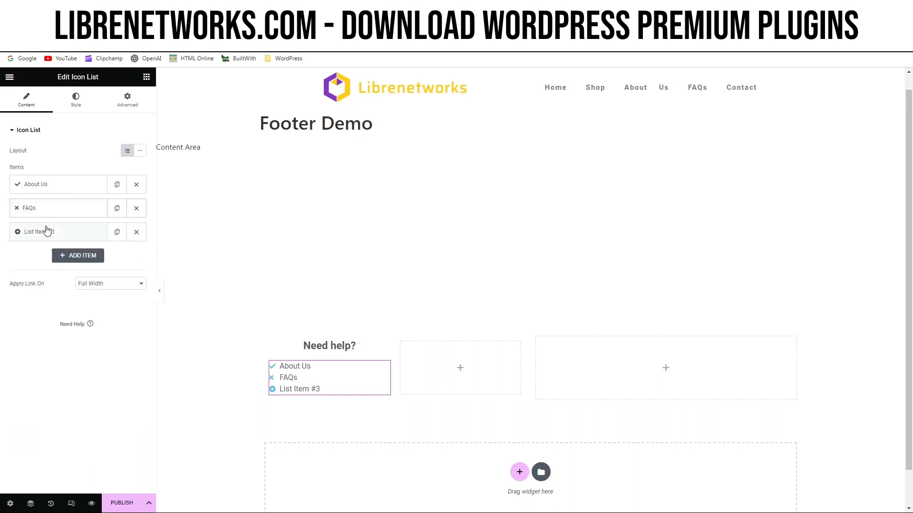
Change the text of the third icon list item to "Contact".
left_click(47, 232)
left_click_drag(59, 270, 1, 274)
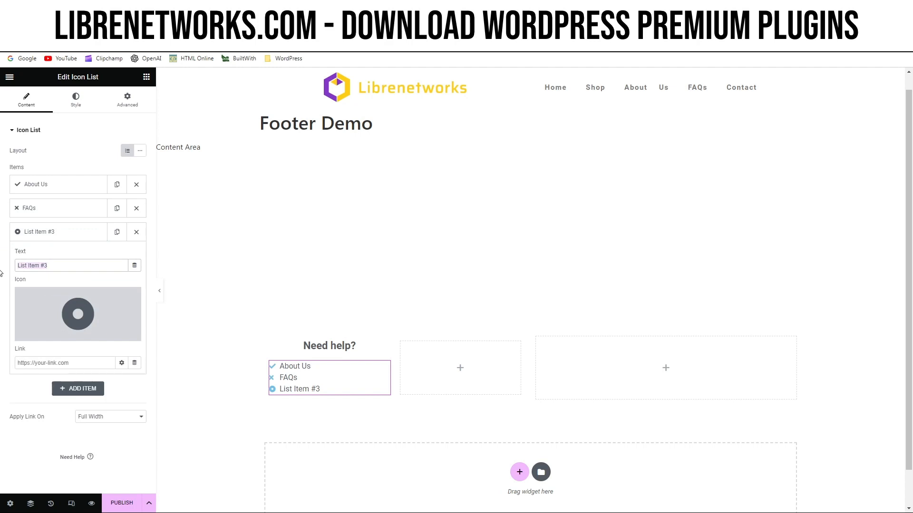
type("Contact")
left_click(65, 234)
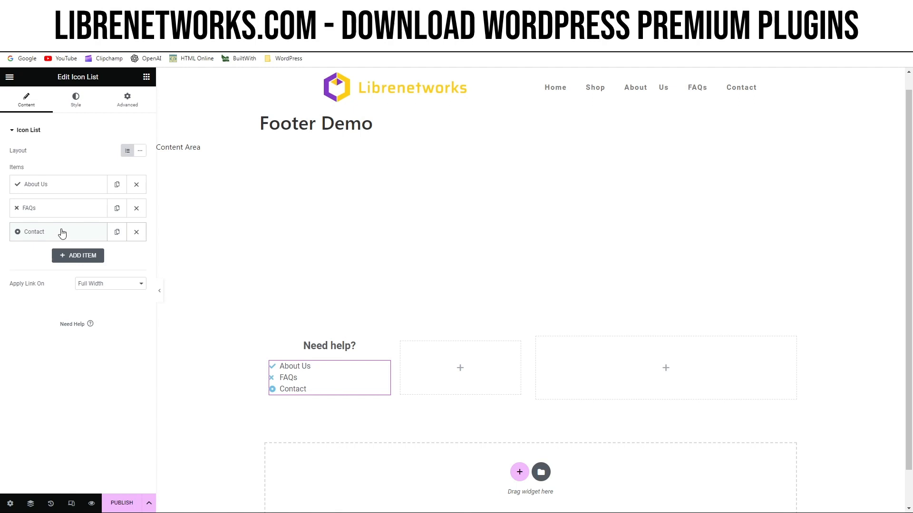
Remove the icons from the About Us, FAQs and Contact list items and center-align the icon list.
left_click(53, 190)
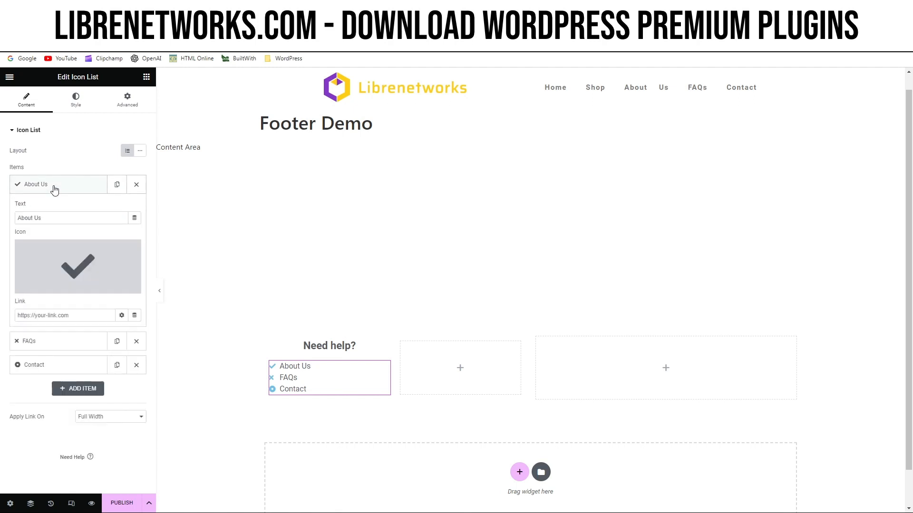
left_click(131, 248)
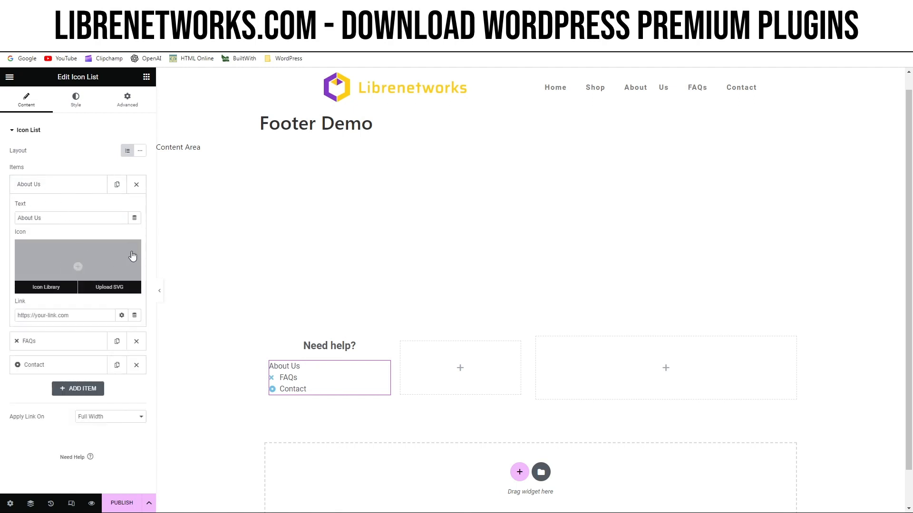
left_click(71, 190)
left_click(68, 208)
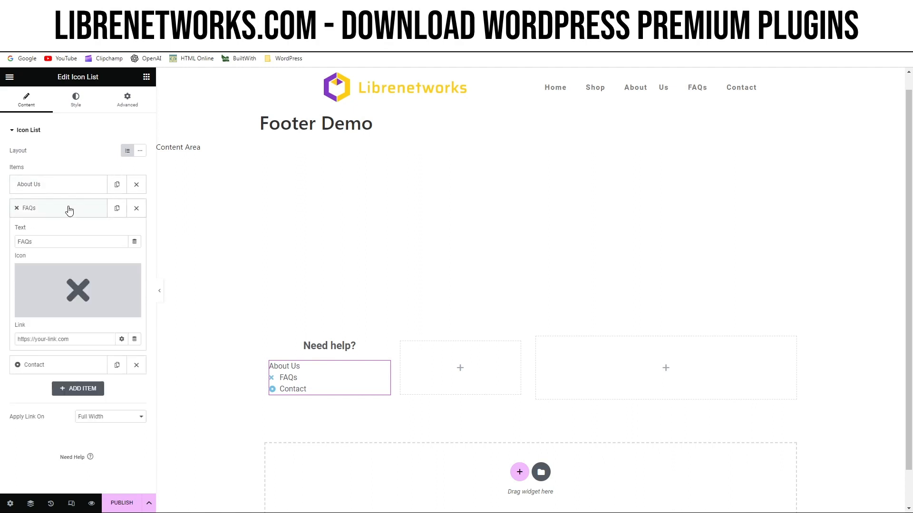
left_click(133, 273)
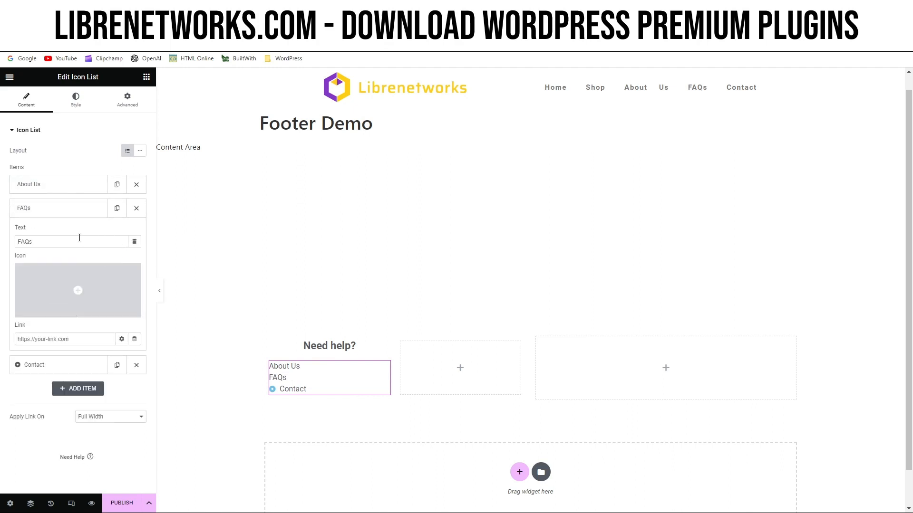
left_click(61, 216)
left_click(64, 233)
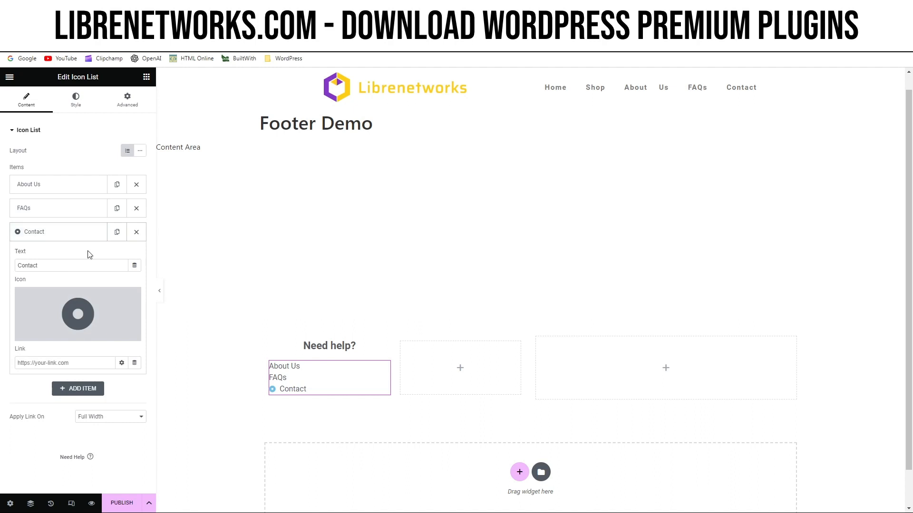
left_click(132, 298)
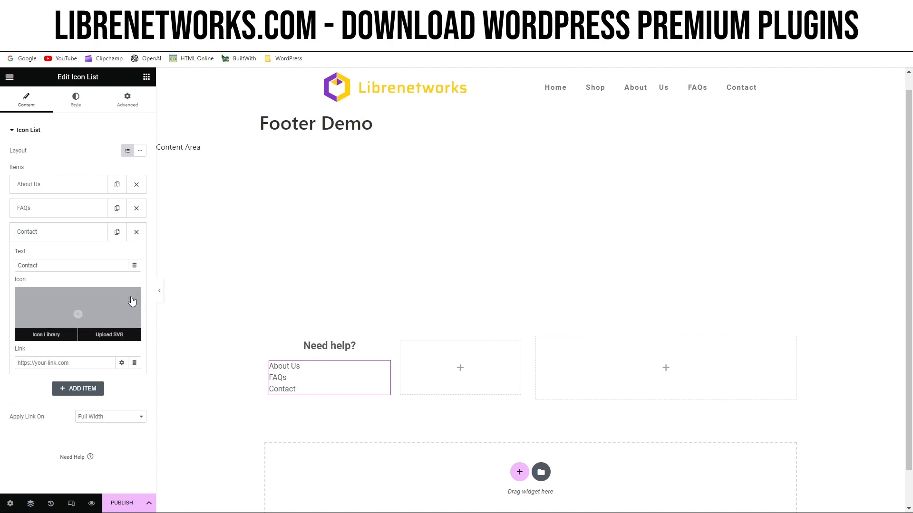
left_click(57, 241)
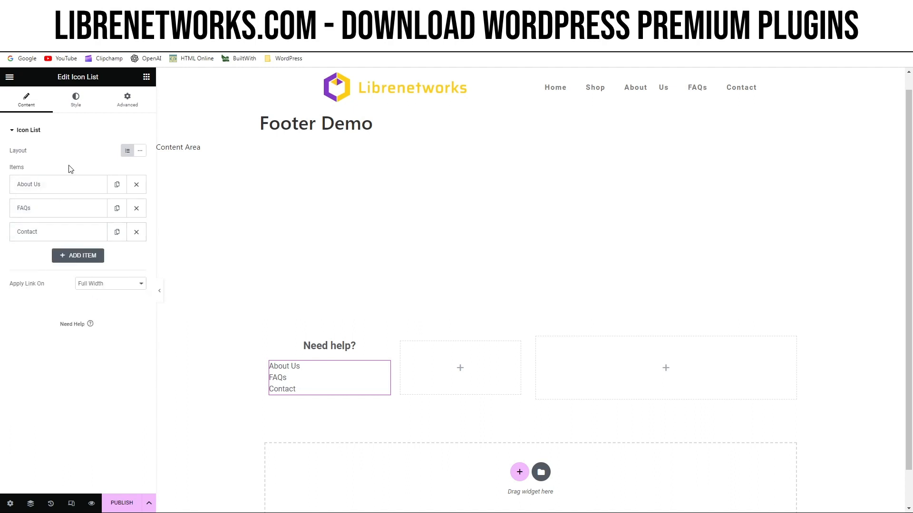
left_click(77, 107)
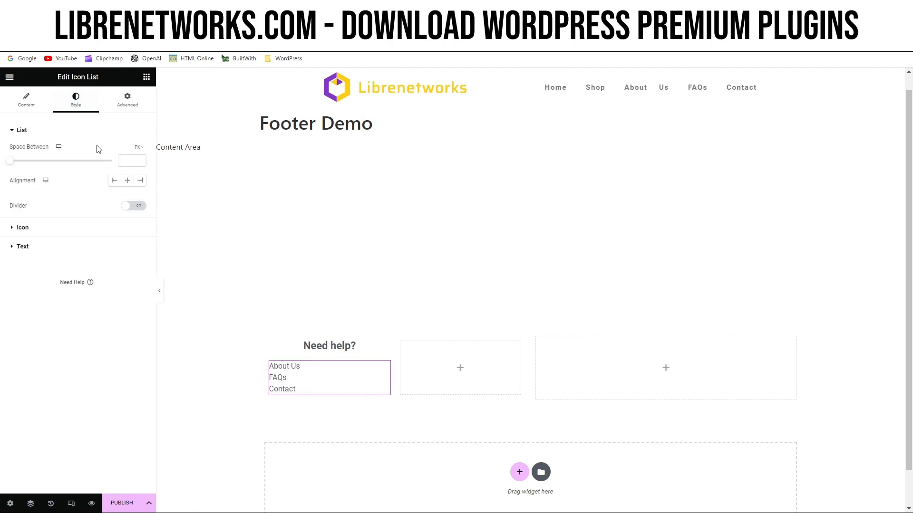
left_click(128, 180)
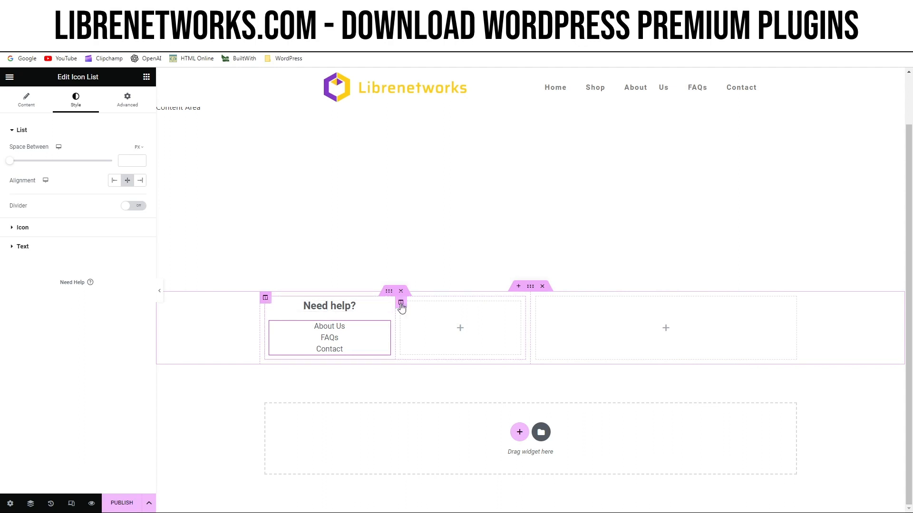
Delete the empty inner column beside "Need help?" and duplicate the "Need help?" column in its place.
right_click(400, 306)
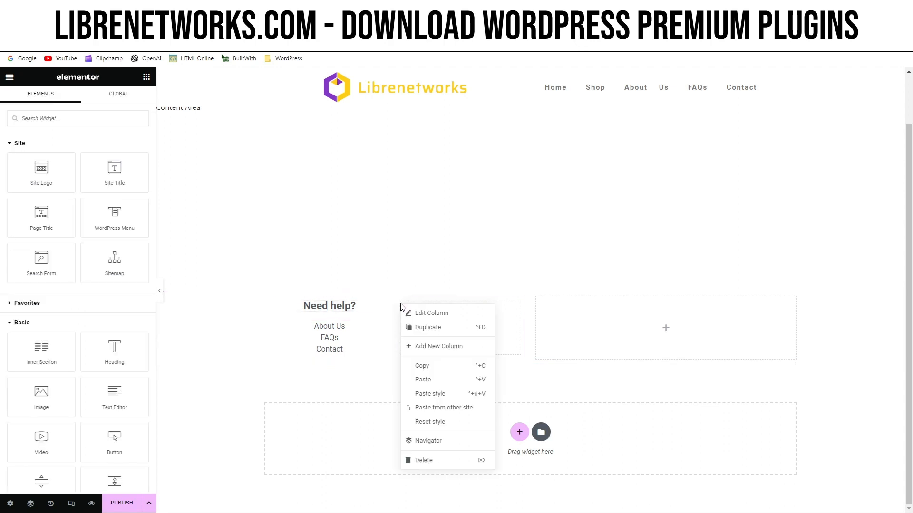
left_click(434, 460)
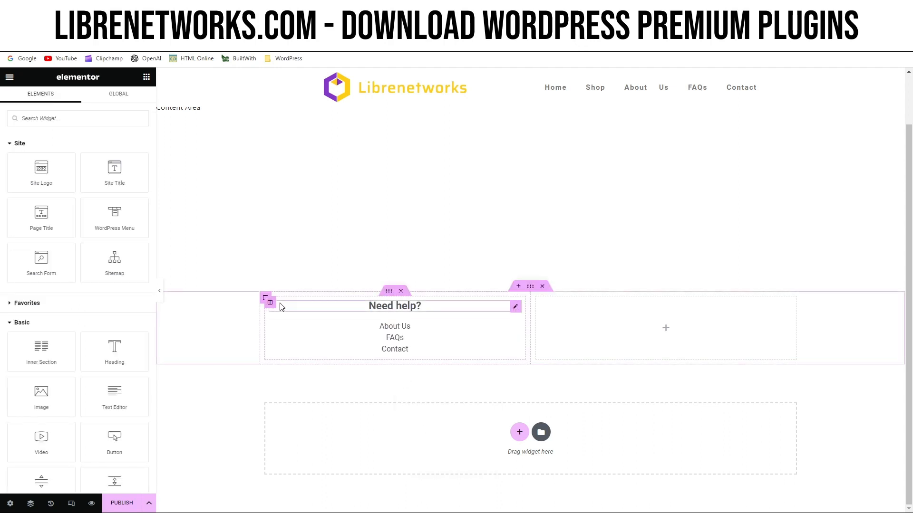
right_click(269, 306)
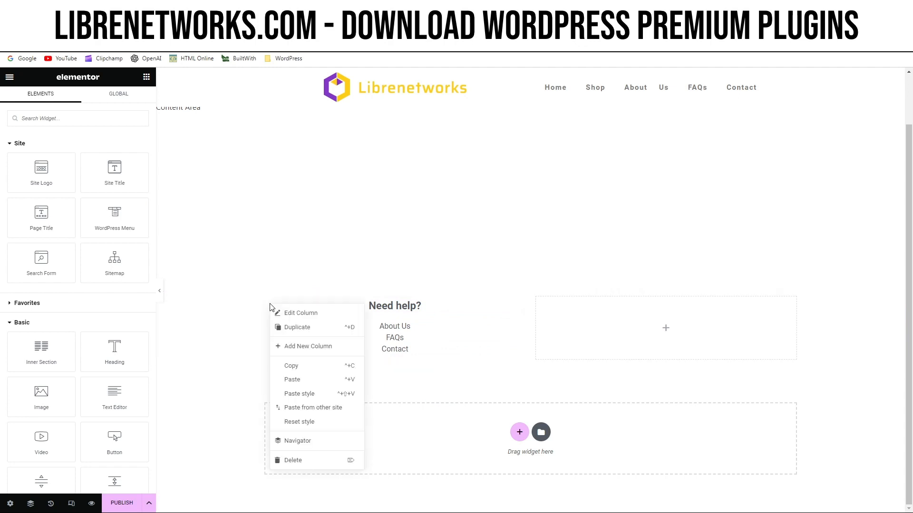
left_click(309, 331)
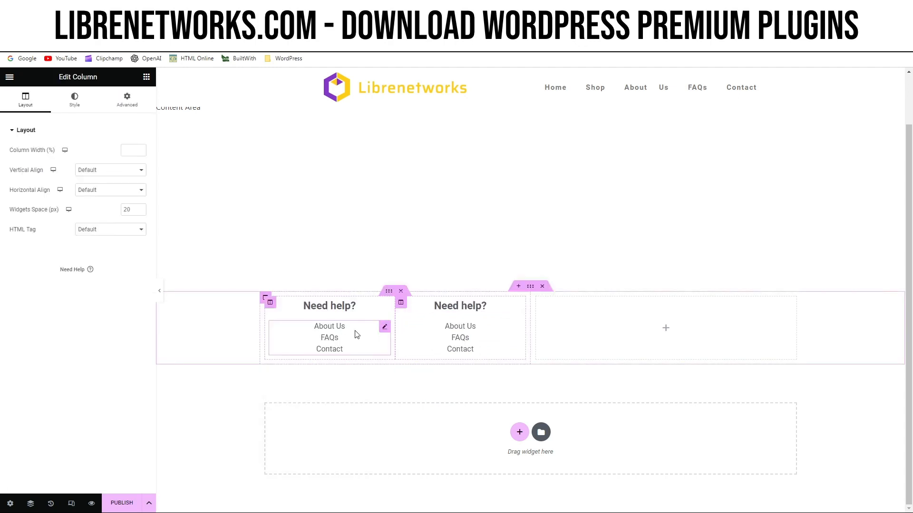
Change the heading of the duplicated column to "Legal".
left_click(466, 307)
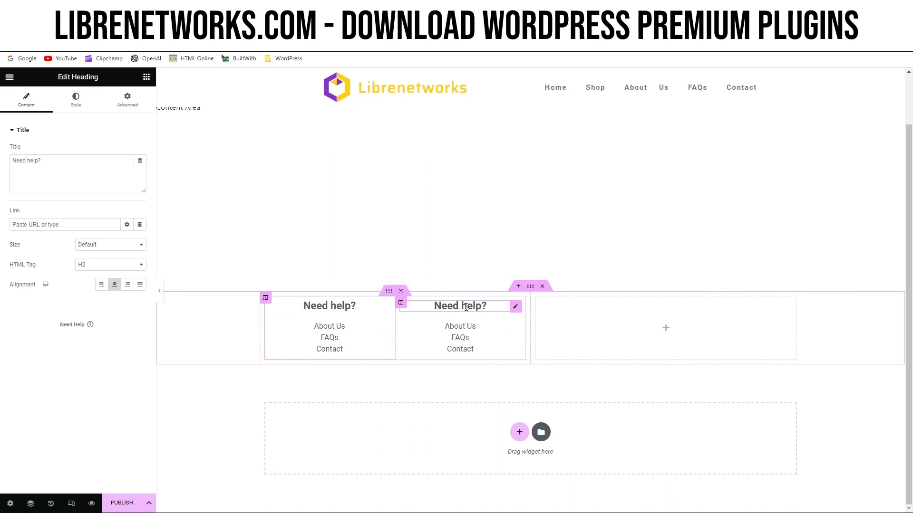
triple_click(77, 168)
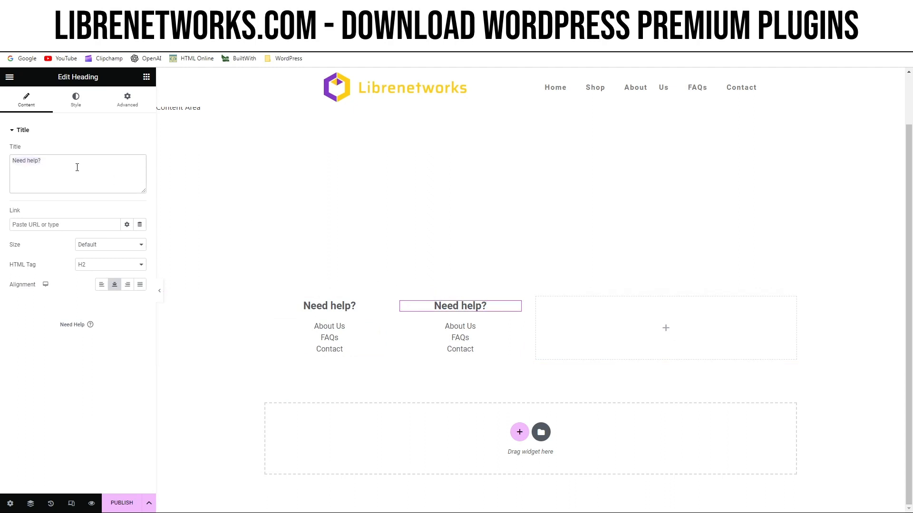
type("Legal")
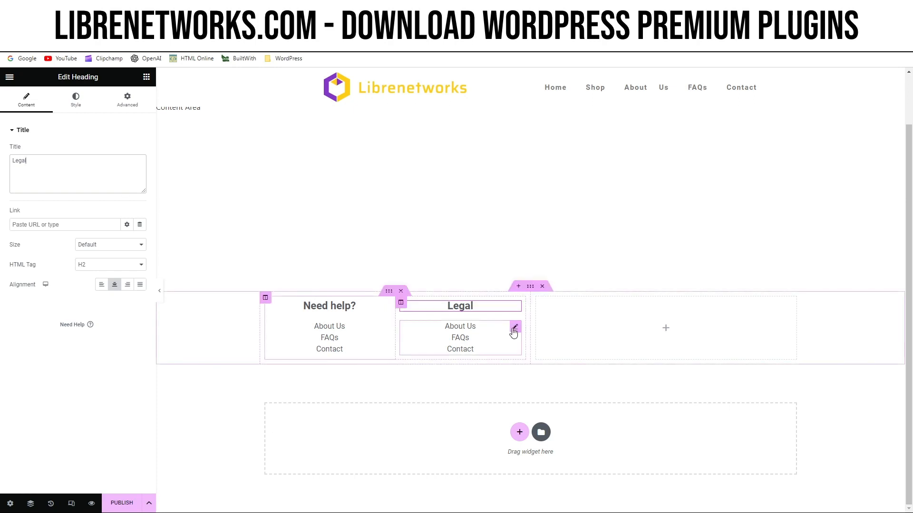
Change the first item of the icon list under "Legal" to "Terms of Use".
left_click(515, 328)
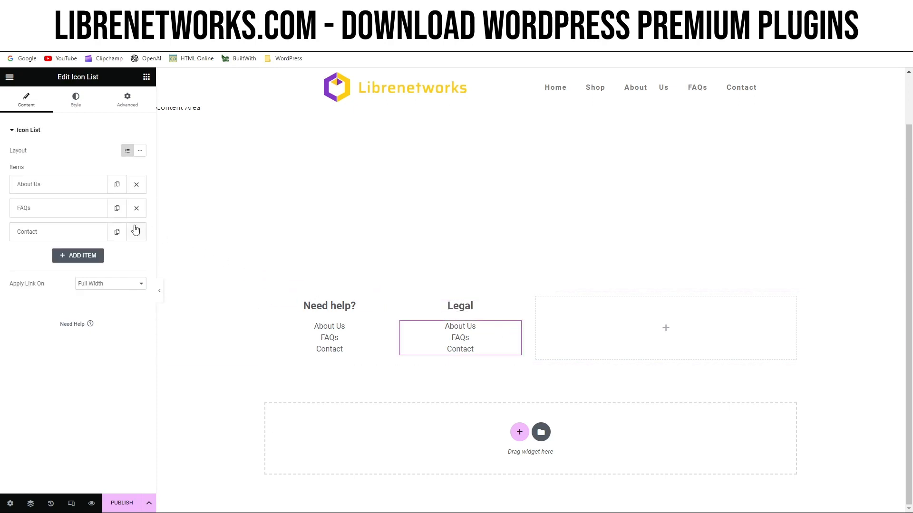
left_click(65, 190)
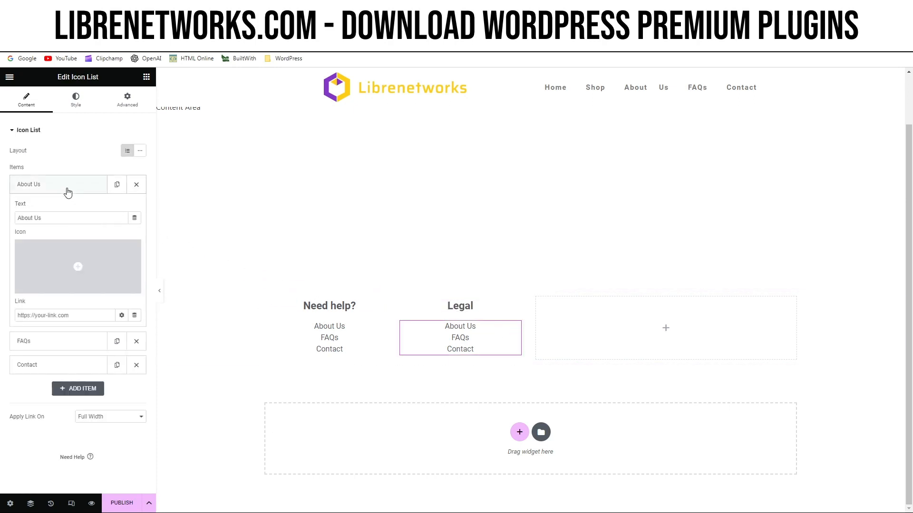
triple_click(59, 218)
type("Terms ")
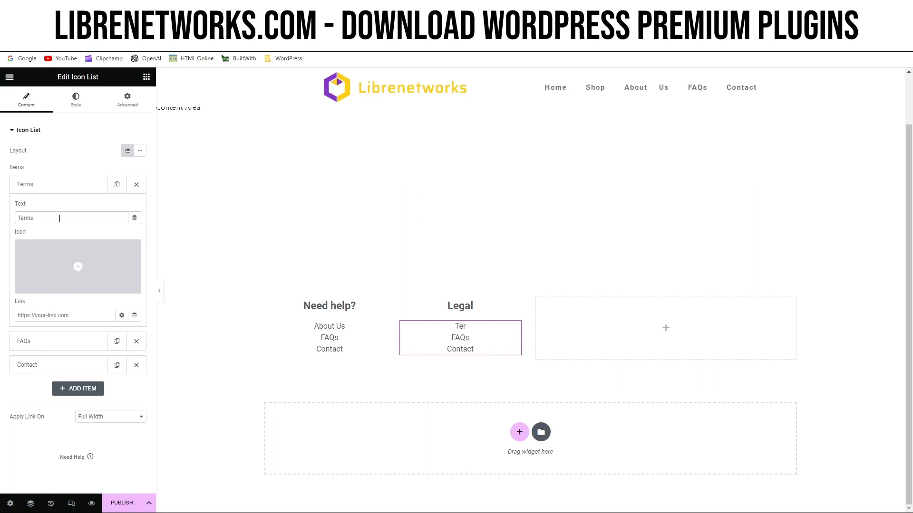
type("of Use")
left_click(66, 186)
Change the second item of the icon list under "Legal" to "Privacy Policy".
left_click(59, 209)
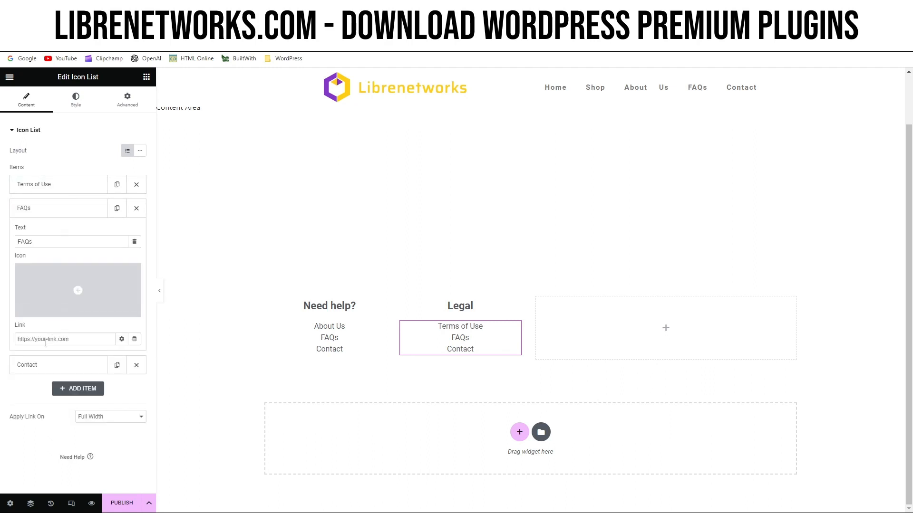
double_click(43, 238)
type("Privac")
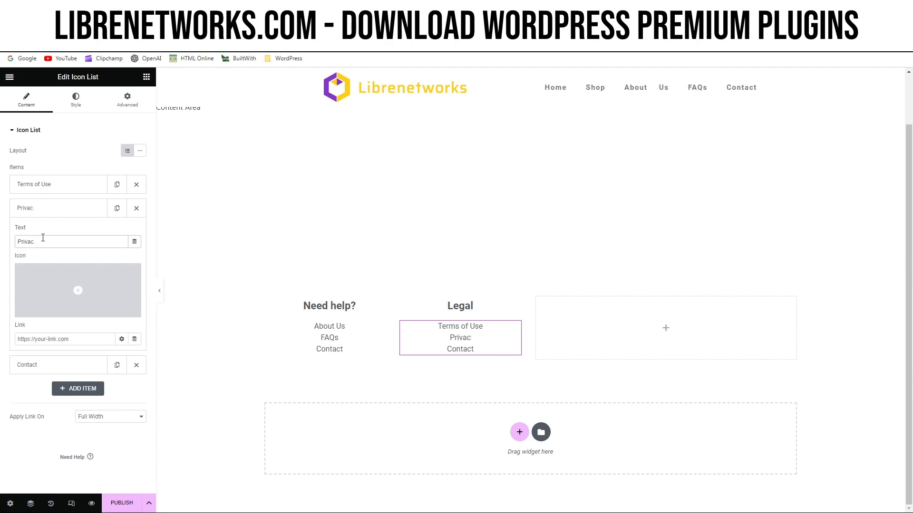
type("y Policy")
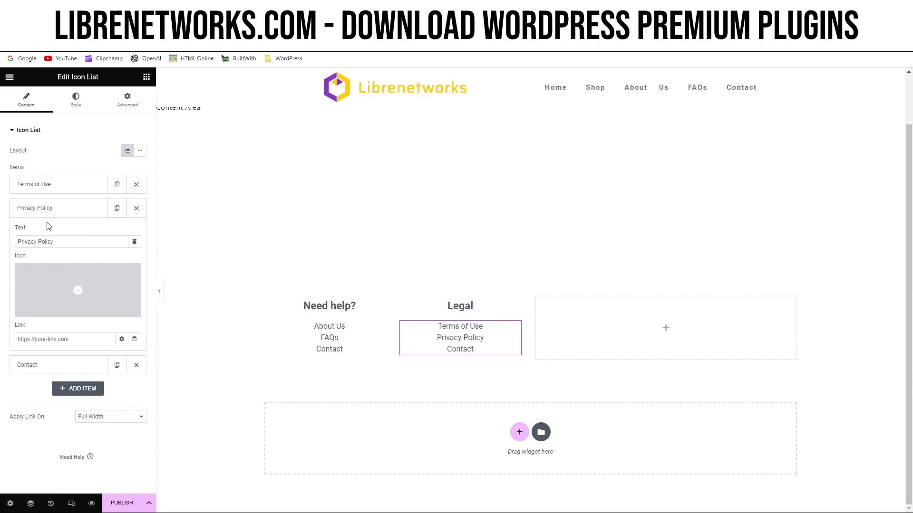
left_click(48, 210)
Change the third item of the icon list under "Legal" to "Cookies Policy".
left_click(41, 236)
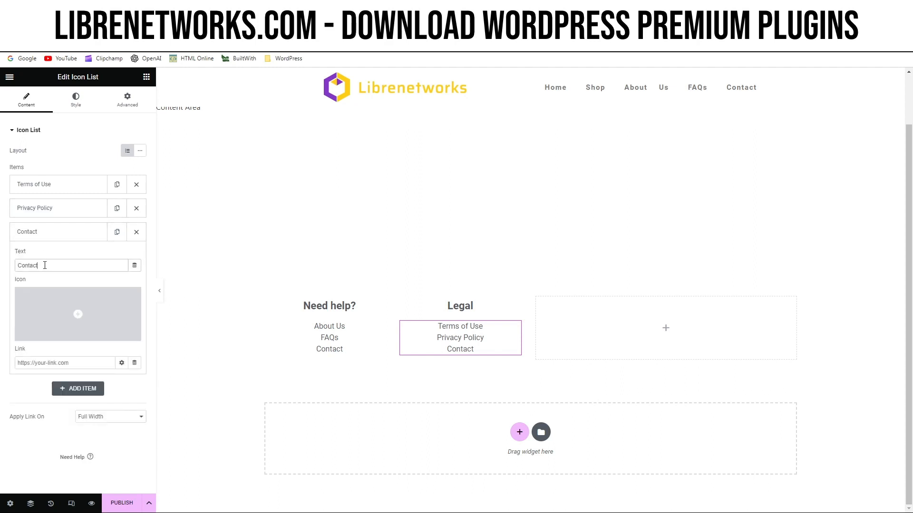
type("Cookies Policy")
left_click(61, 237)
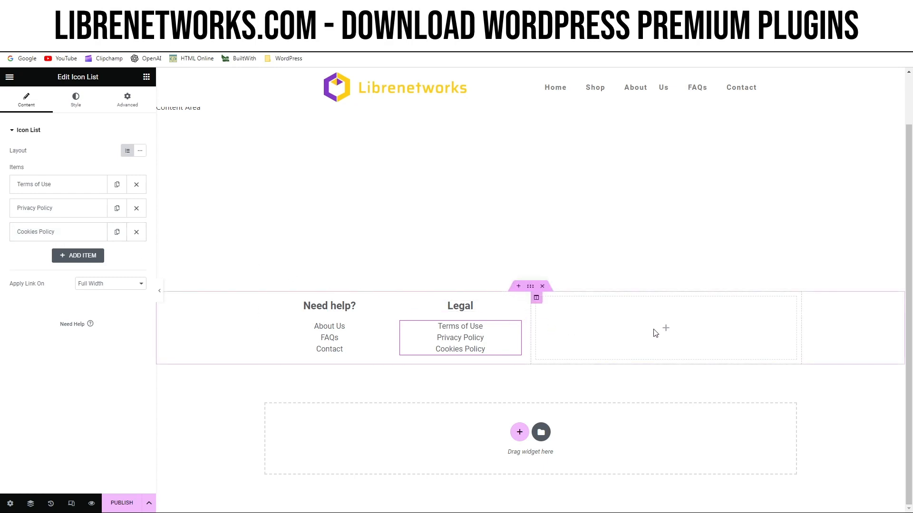
Find the Form widget and place it in the empty column beside "Legal".
left_click(666, 329)
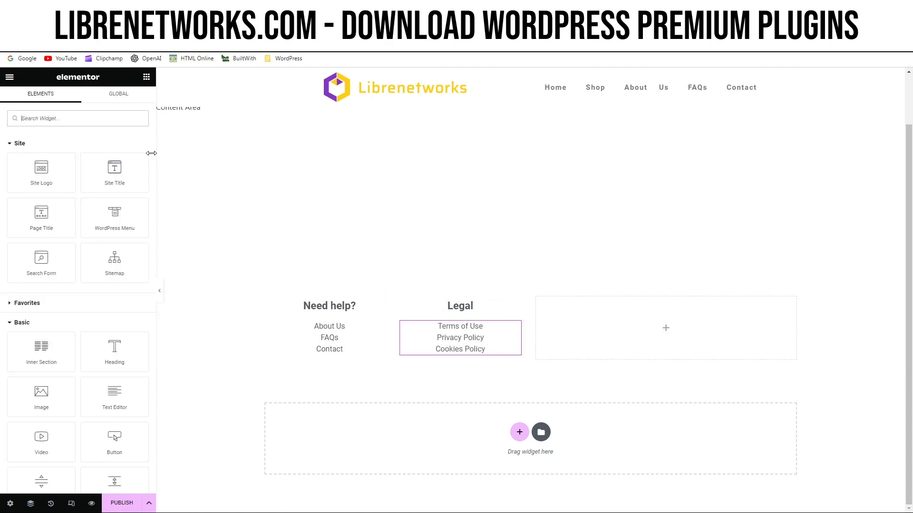
type("form")
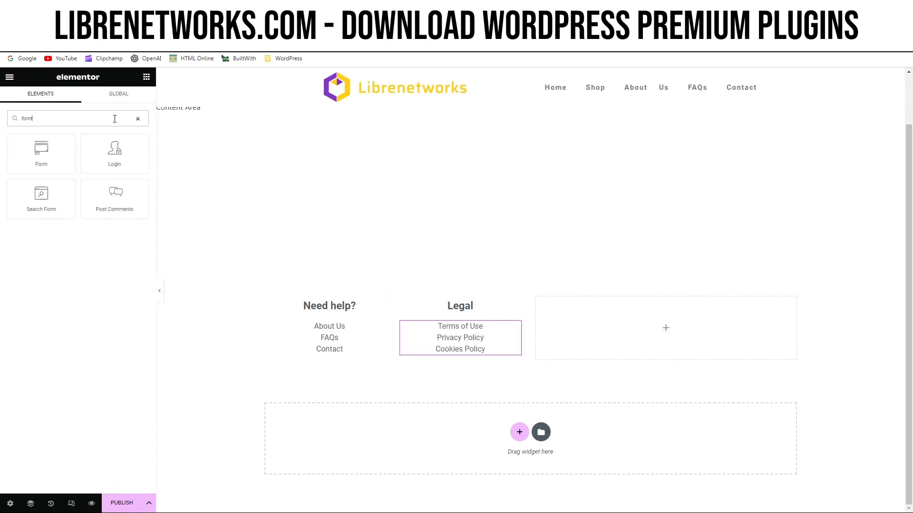
left_click_drag(55, 145, 670, 320)
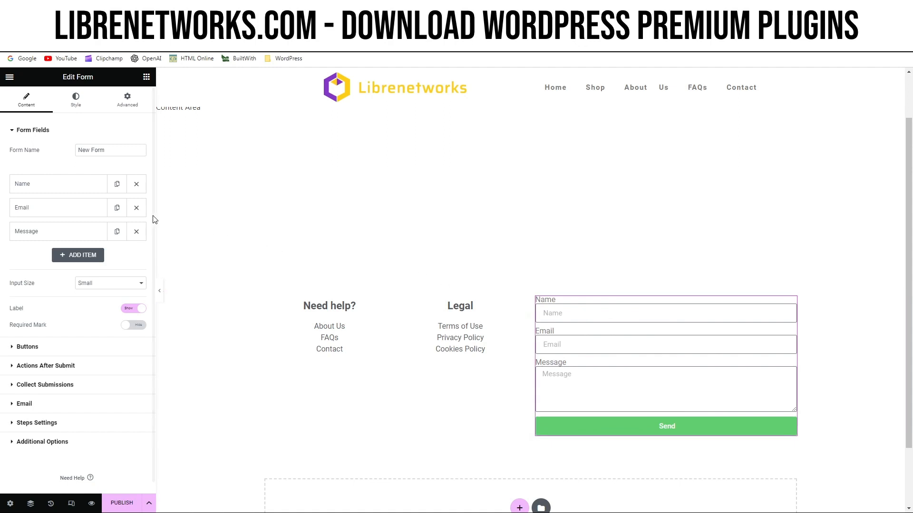
Remove the Name and Message fields from the form and hide the field labels.
left_click(137, 185)
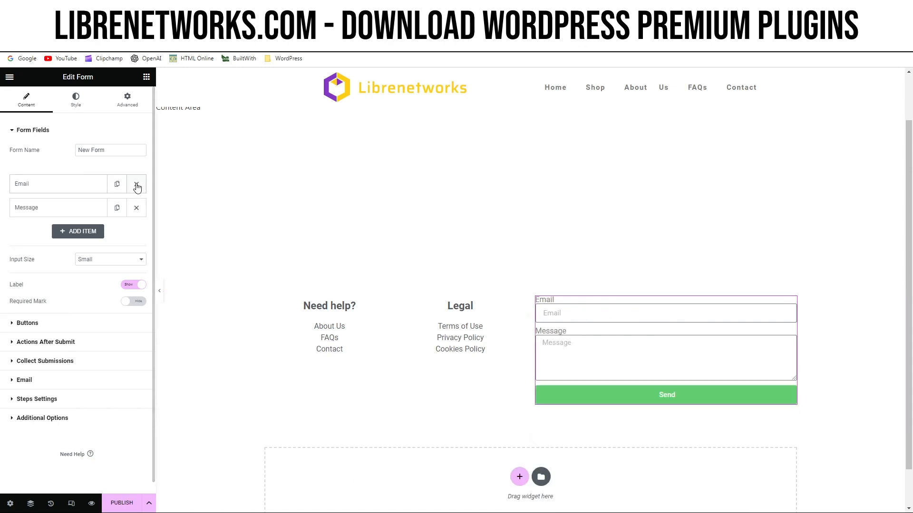
left_click(137, 208)
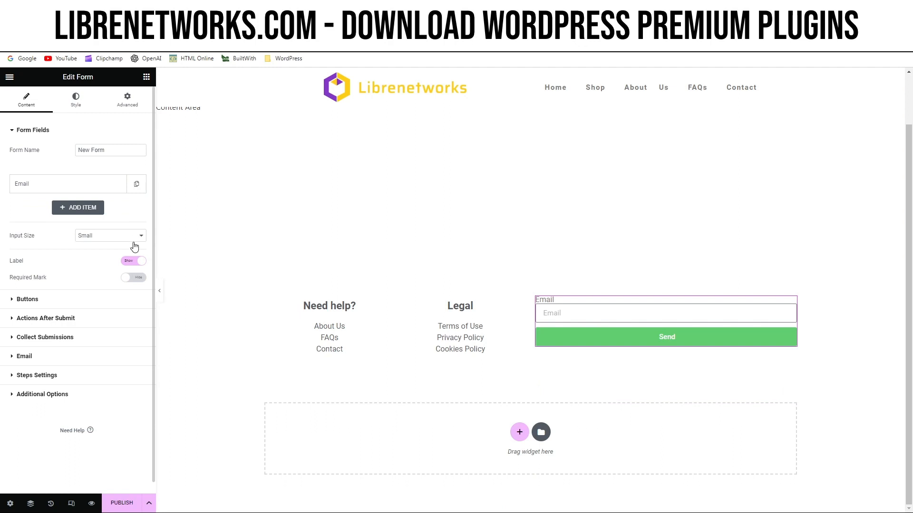
left_click(133, 261)
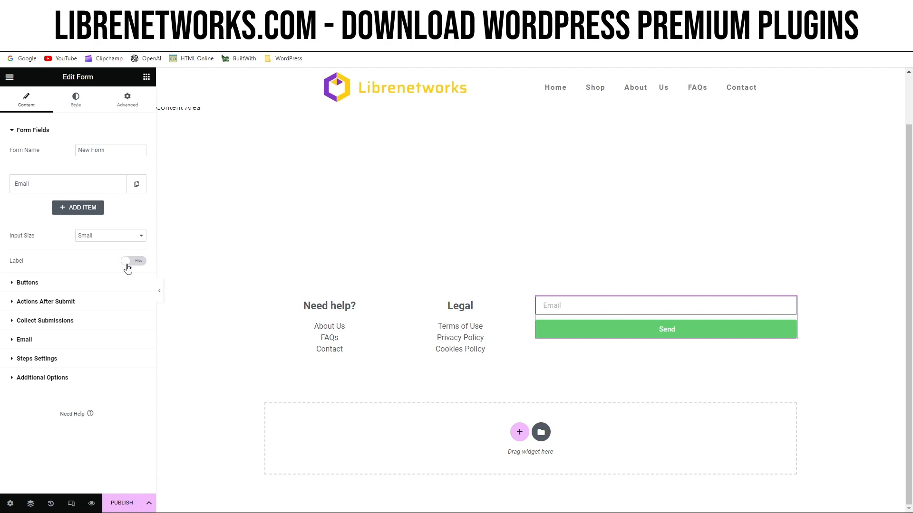
Add a required Acceptance field to the form with the text "I Agree to Privacy Policy *", linking to the privacy policy page in a new window.
left_click(80, 212)
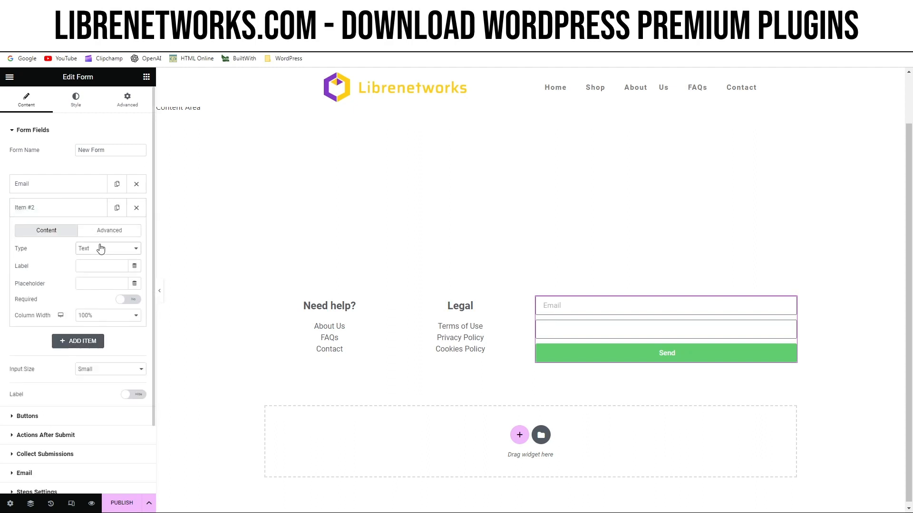
left_click(107, 321)
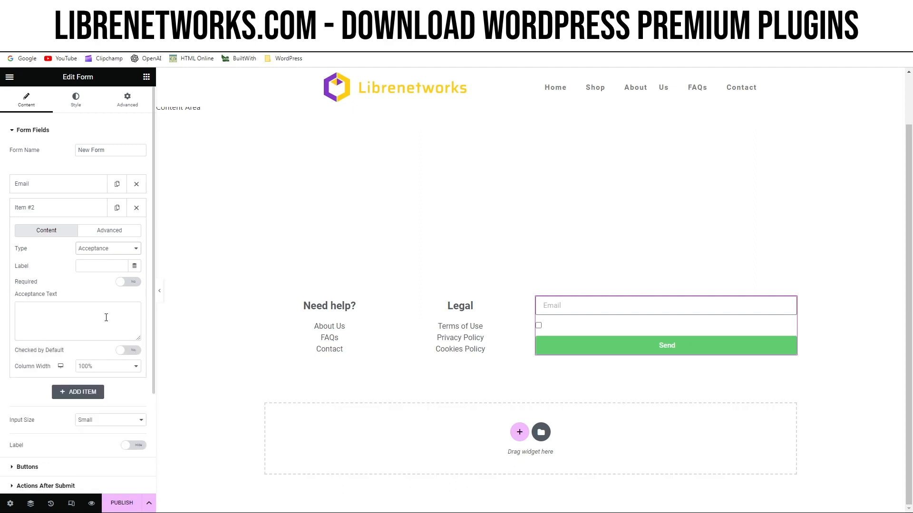
left_click(131, 283)
left_click(64, 312)
type("I Agree to <a href=\"https://librenetworks.com/en/privacy-policy/\" target=\"_blank\">Privacy Policy *</a>.")
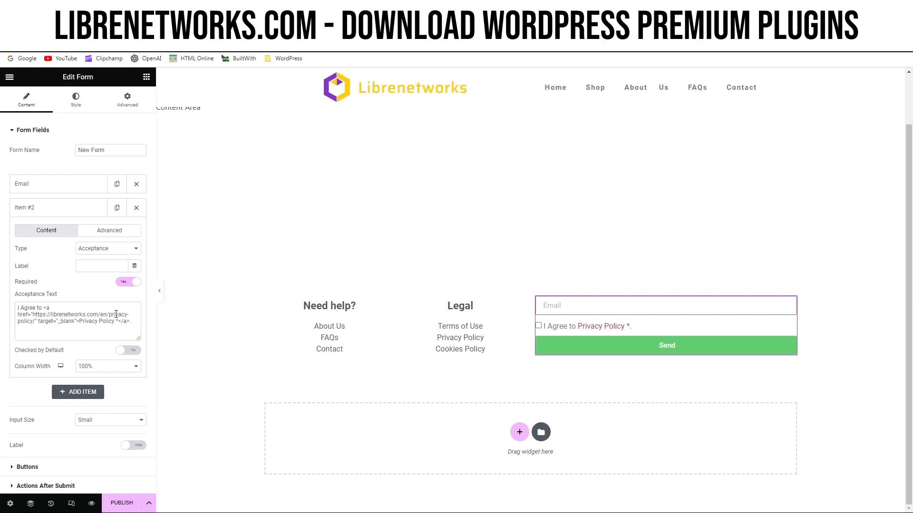
Set the form's submit button text to "Subscribe" and open the form's style settings.
left_click(17, 467)
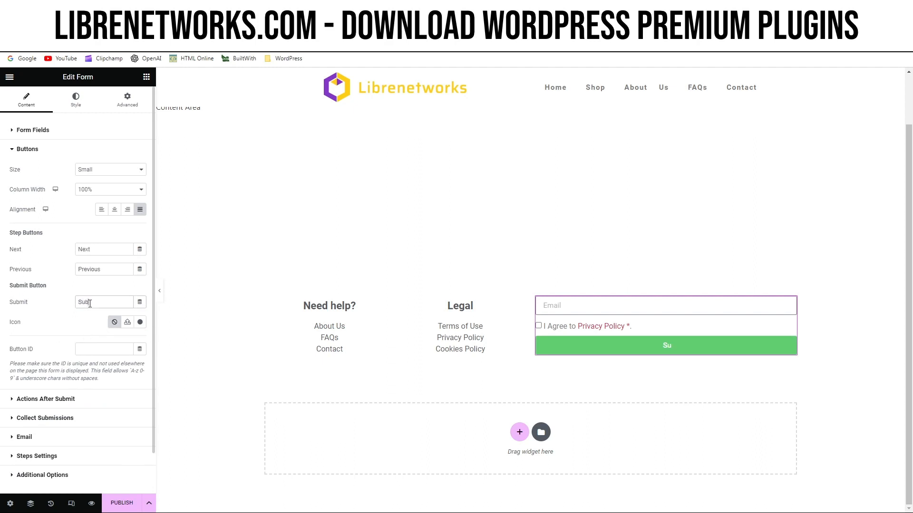
type("scribe")
left_click(74, 106)
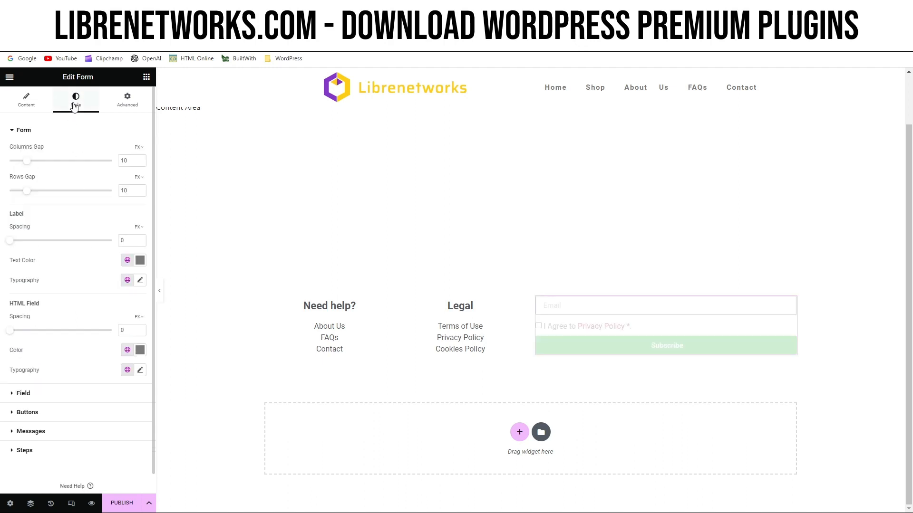
Set the form's submit button background to the Secondary global color.
left_click(33, 412)
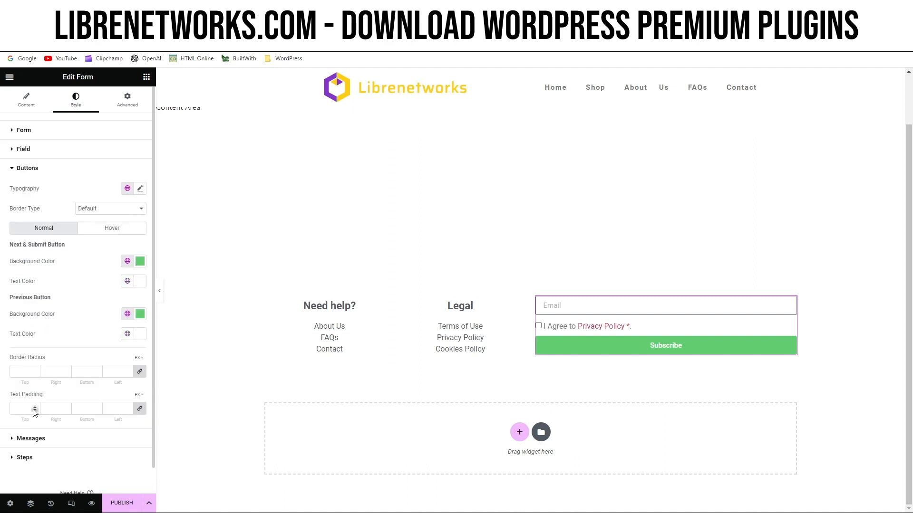
left_click(126, 262)
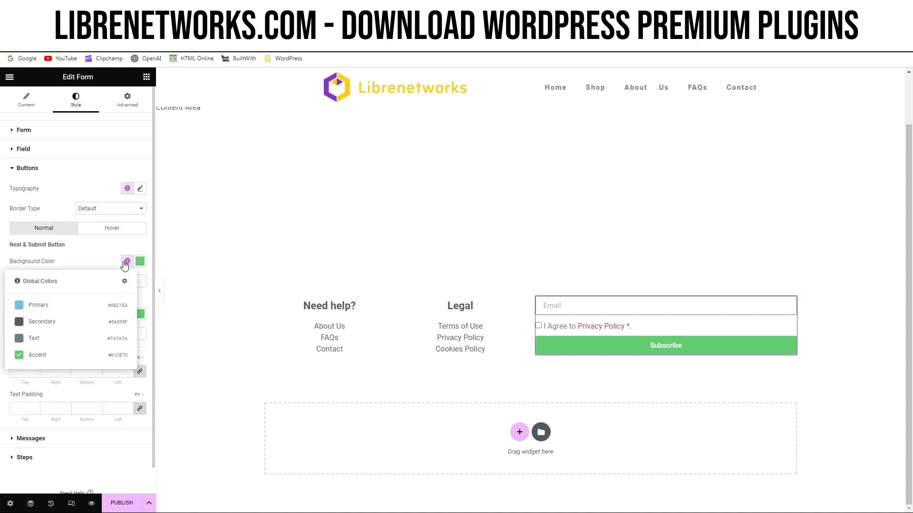
left_click(55, 322)
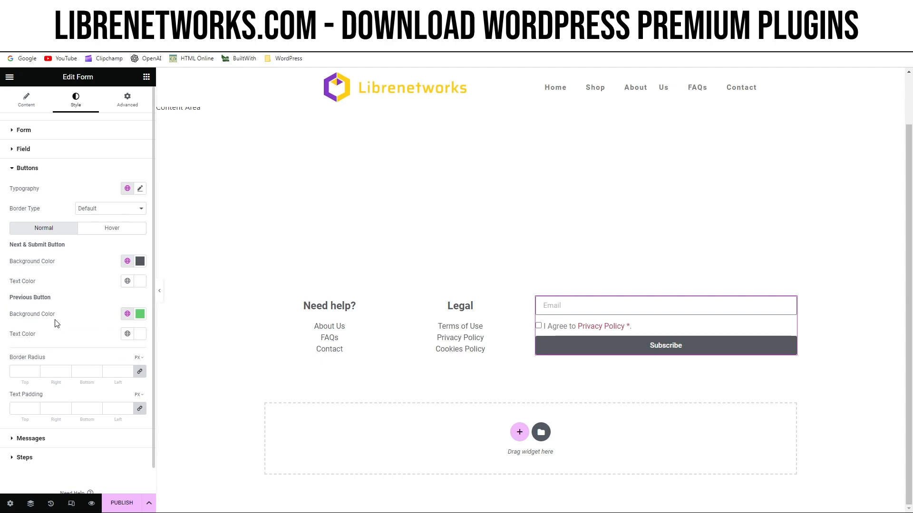
Duplicate the "Legal" heading and move the copy above the subscribe form.
right_click(461, 309)
left_click(482, 333)
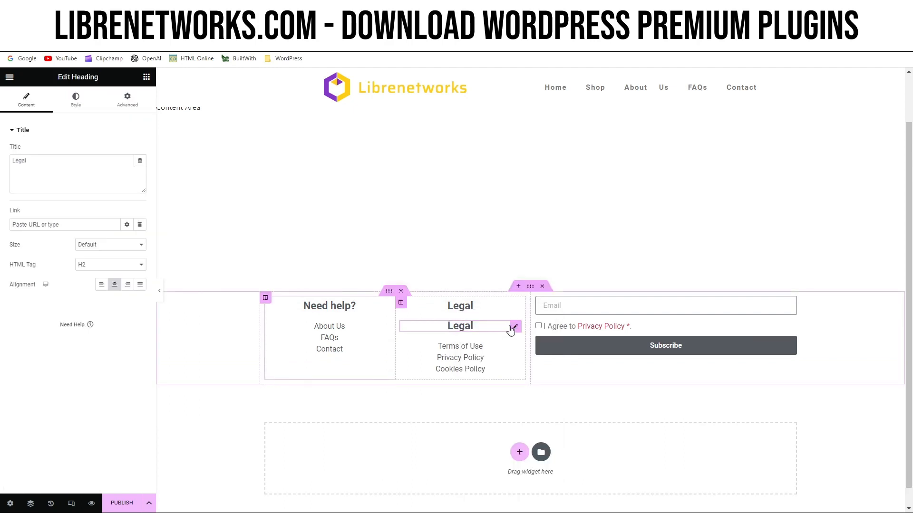
left_click_drag(511, 331, 625, 302)
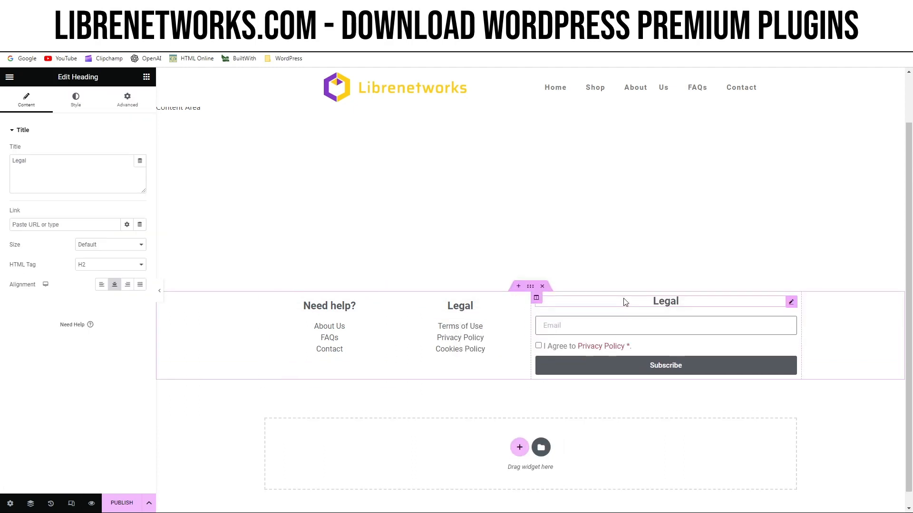
Change the title of the heading above the form to "Subscribe to Newsletter".
left_click(44, 164)
key("ctrl+a")
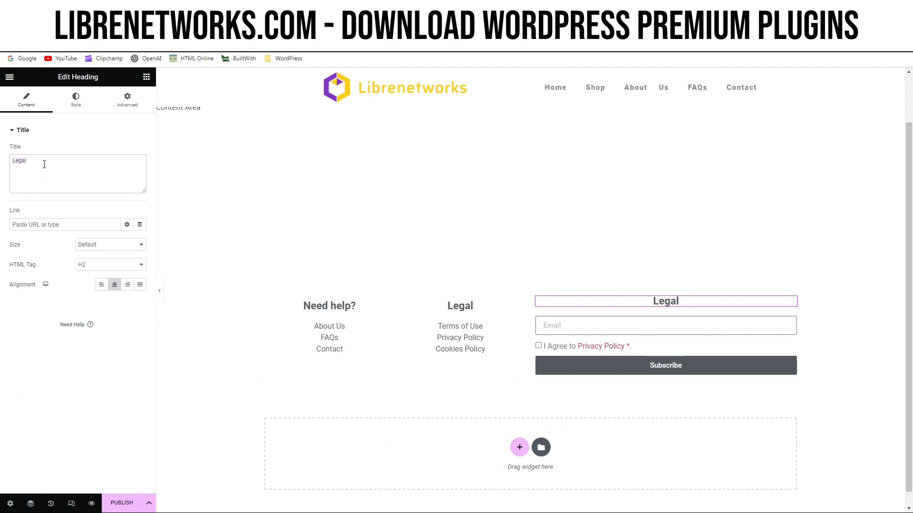
type("Subscribe to New")
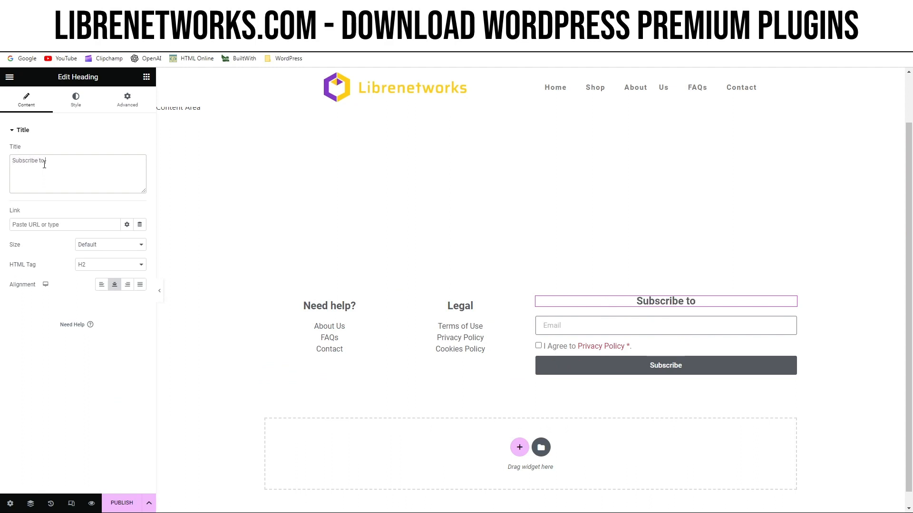
type("sletter")
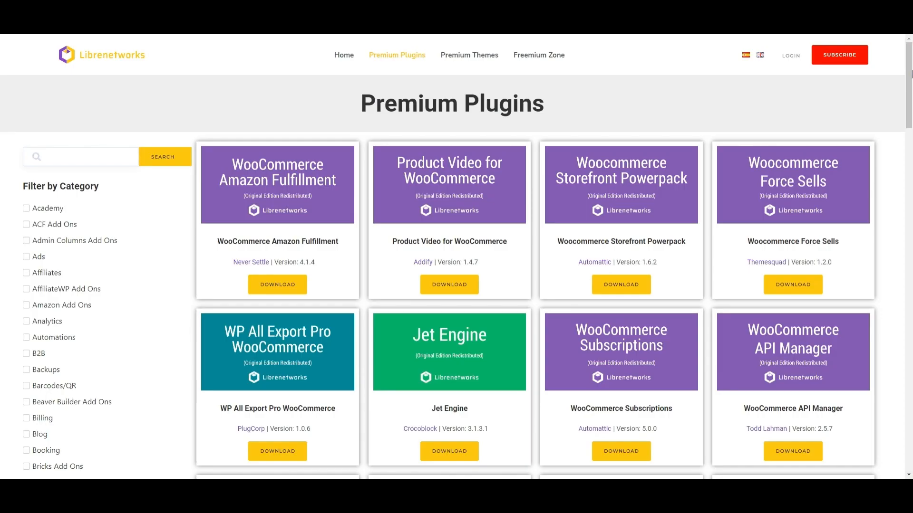
left_click_drag(911, 74, 911, 141)
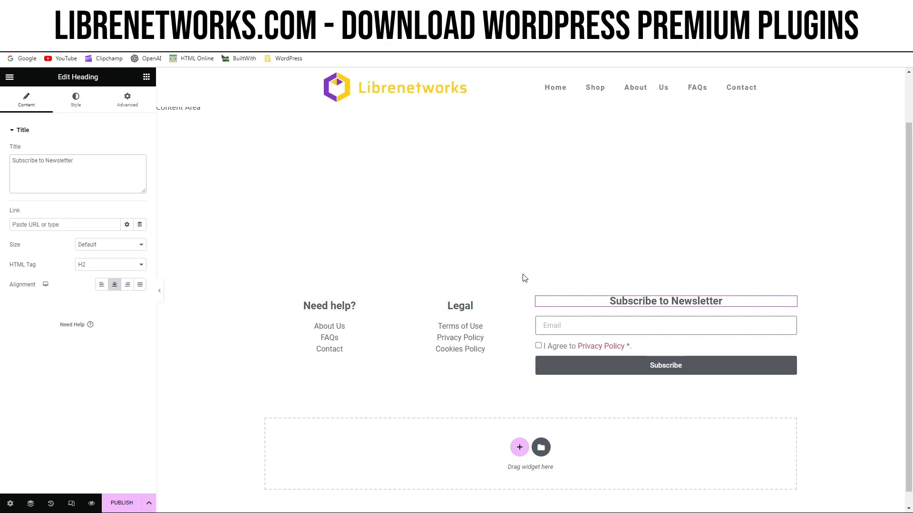
Set the vertical alignment of the section holding the link columns and form to Middle.
left_click(530, 287)
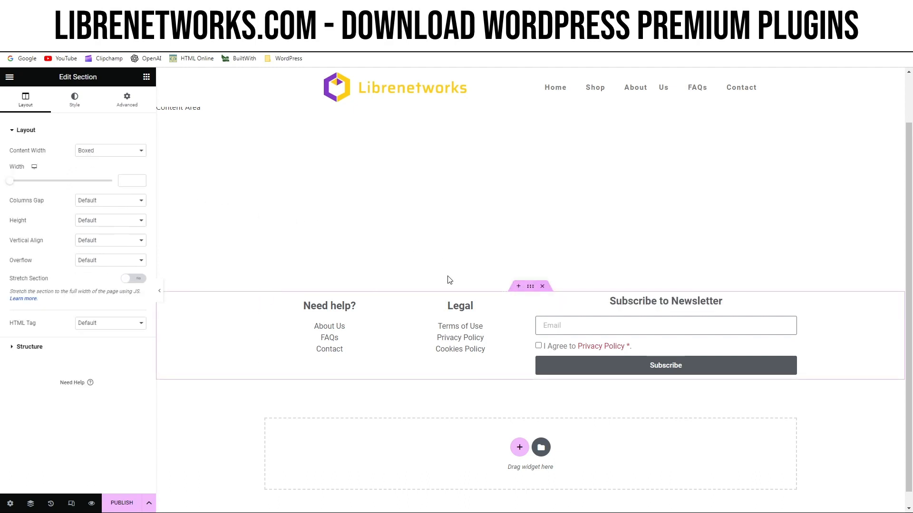
left_click(125, 244)
left_click(108, 268)
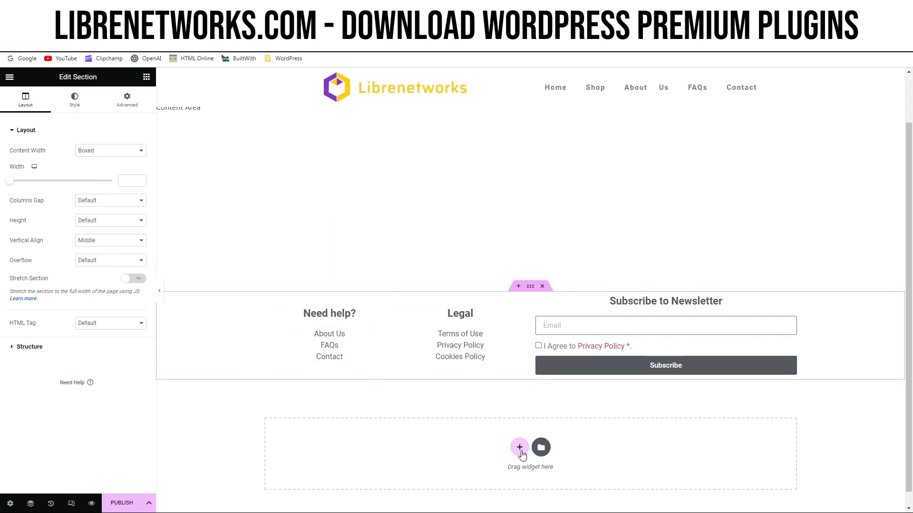
Add a single-column section below the footer columns and place a Social Icons widget in it.
left_click(519, 448)
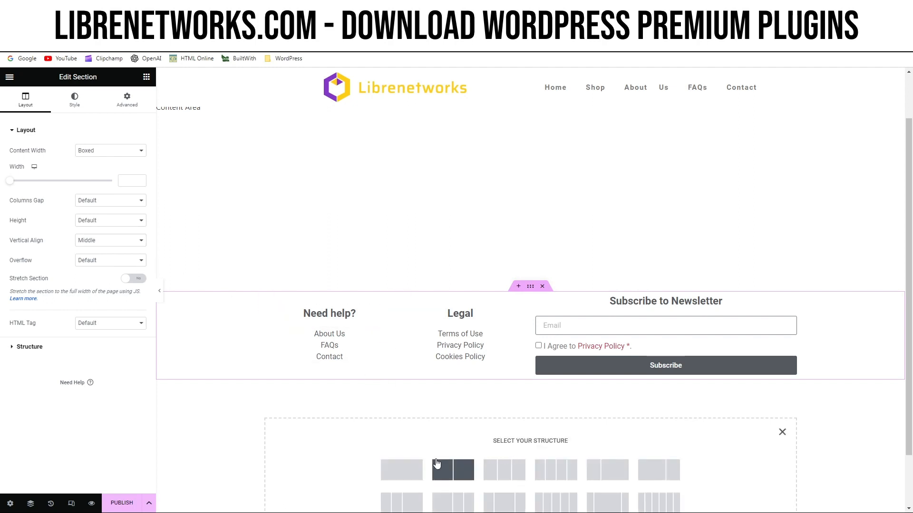
left_click(407, 471)
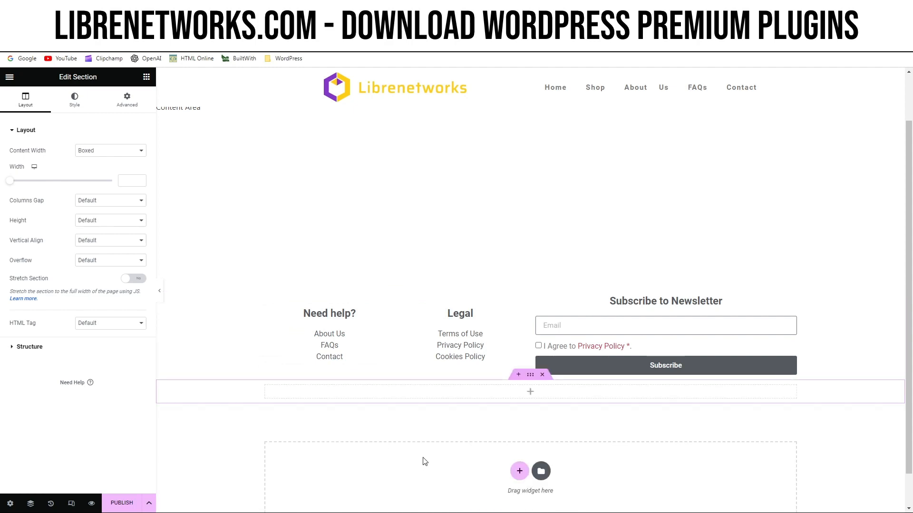
left_click(530, 395)
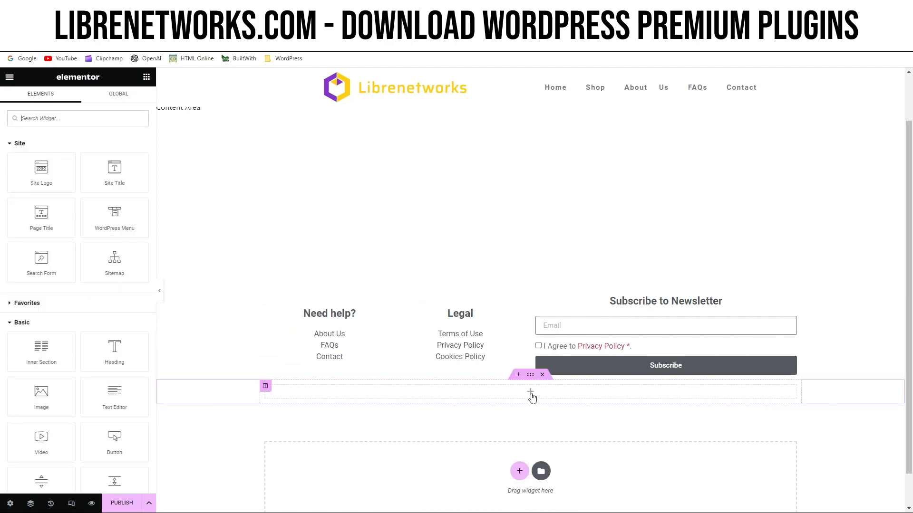
left_click(93, 120)
type("icon")
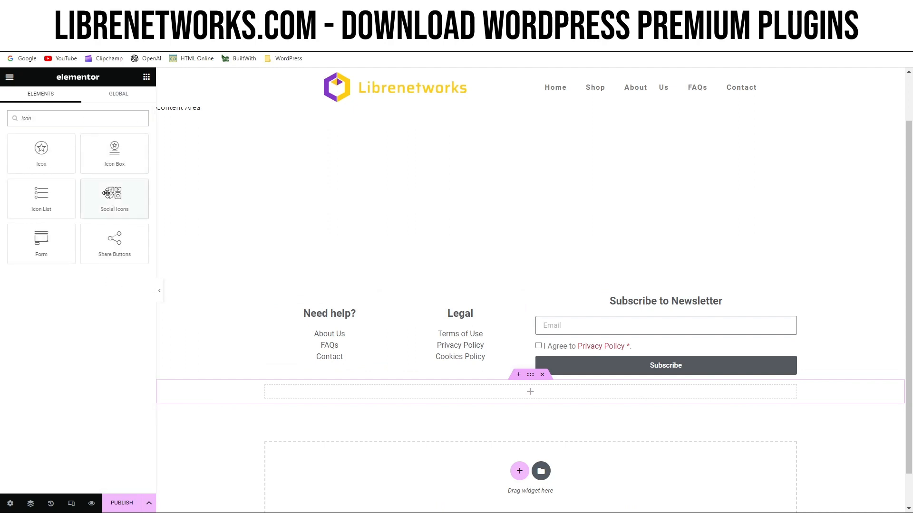
left_click_drag(107, 194, 526, 394)
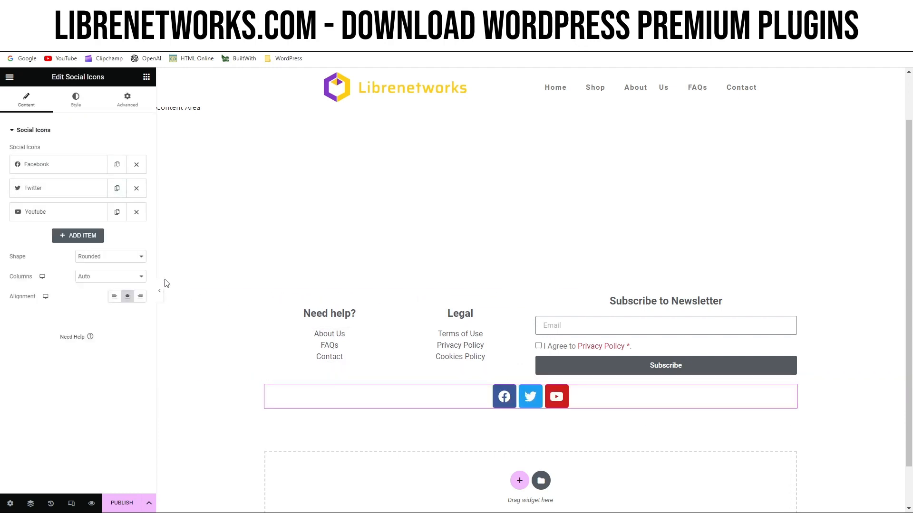
Add a fourth item to the social icons and give it the Instagram icon from the icon library.
left_click(82, 236)
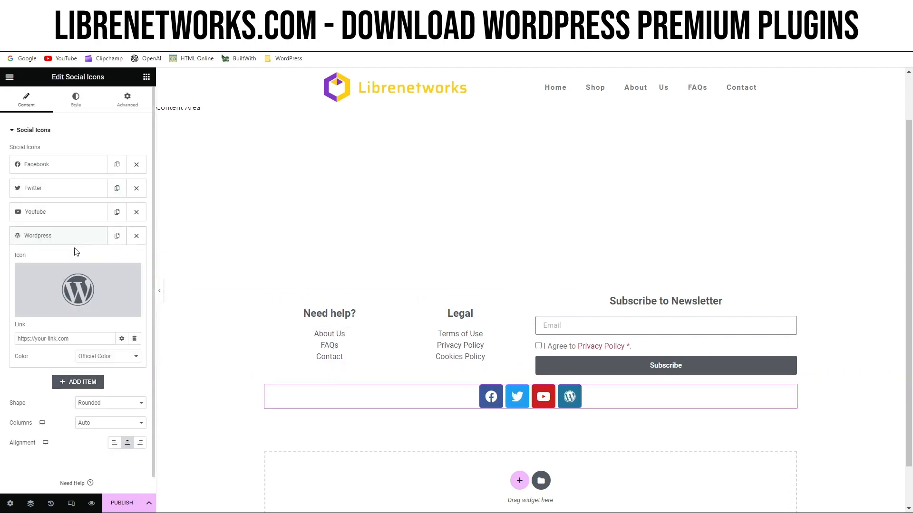
left_click(75, 287)
left_click(382, 147)
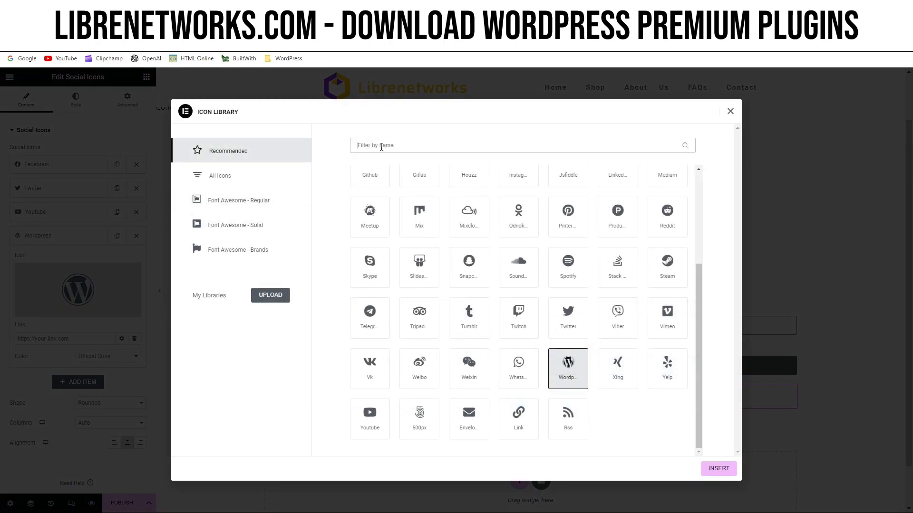
type("instagra")
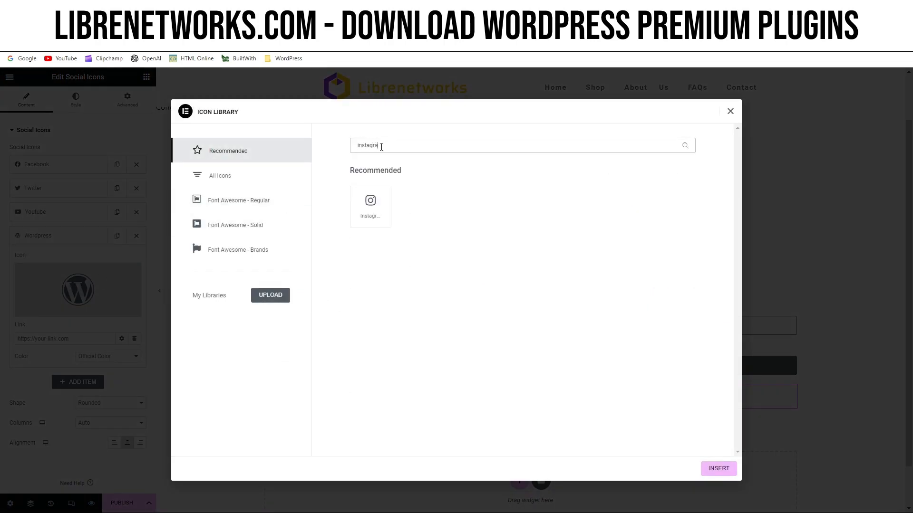
left_click(370, 206)
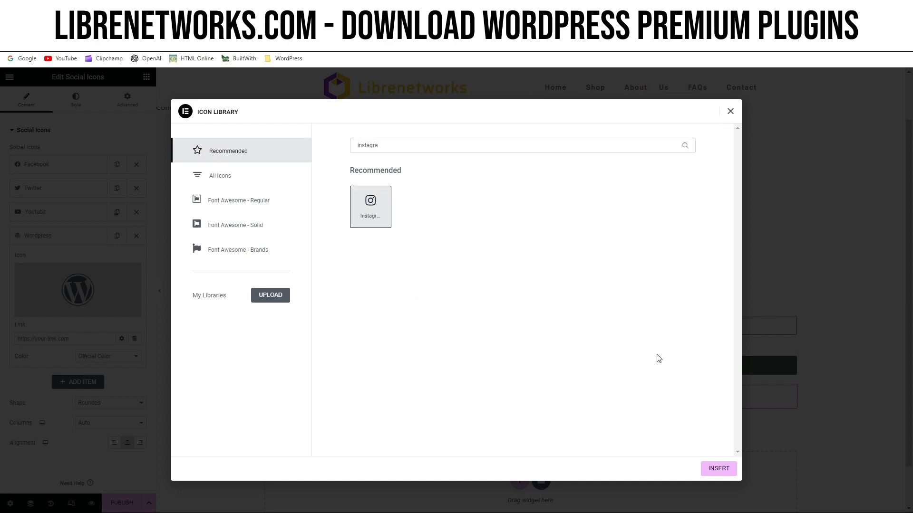
left_click(713, 469)
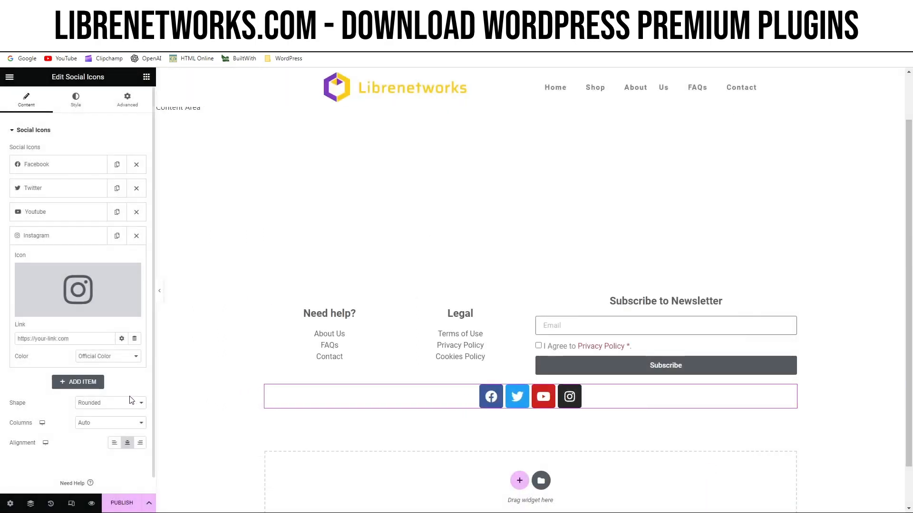
Set the social icons' shape to Circle and their size to 12 px.
left_click(108, 431)
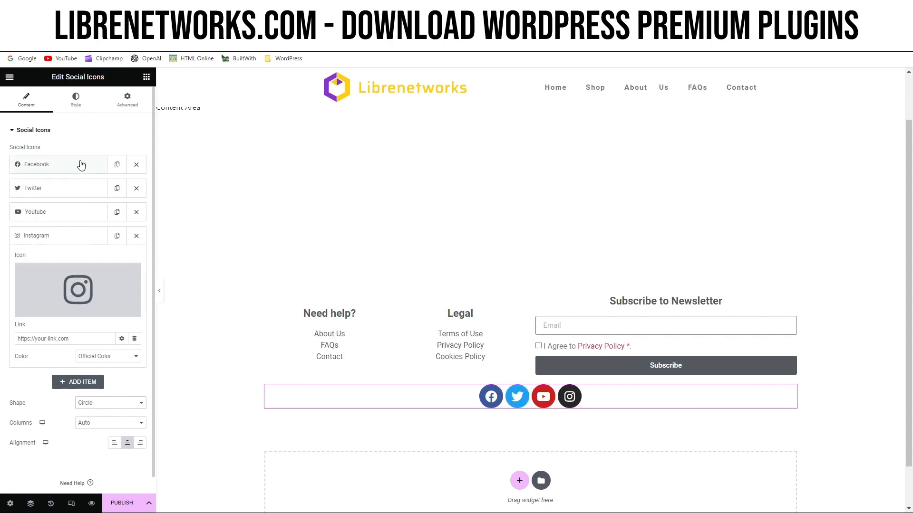
left_click(79, 110)
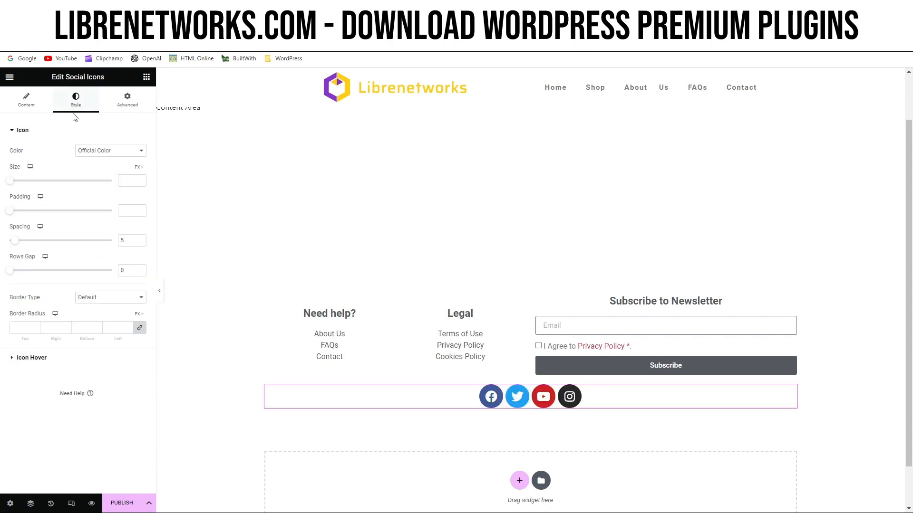
left_click(125, 180)
type("12")
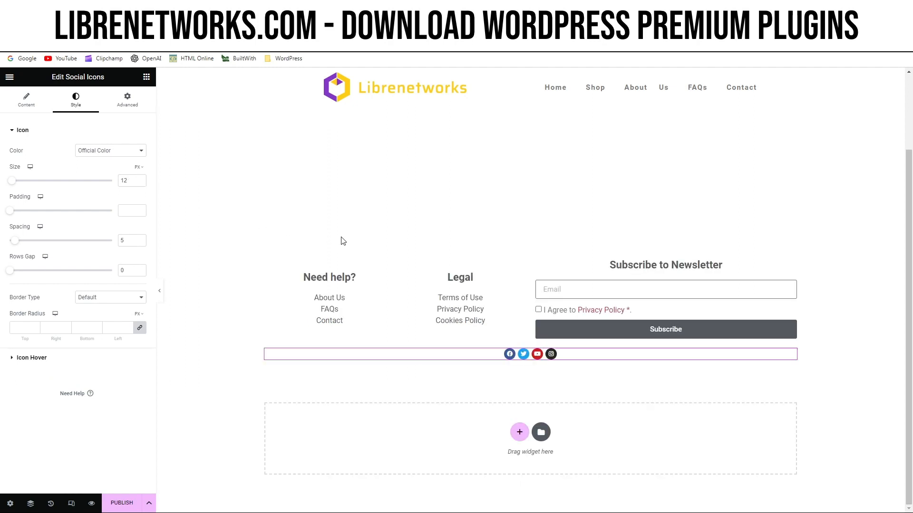
Give the section with the link columns and form a classic background in the yellow color #fecd16.
left_click(530, 253)
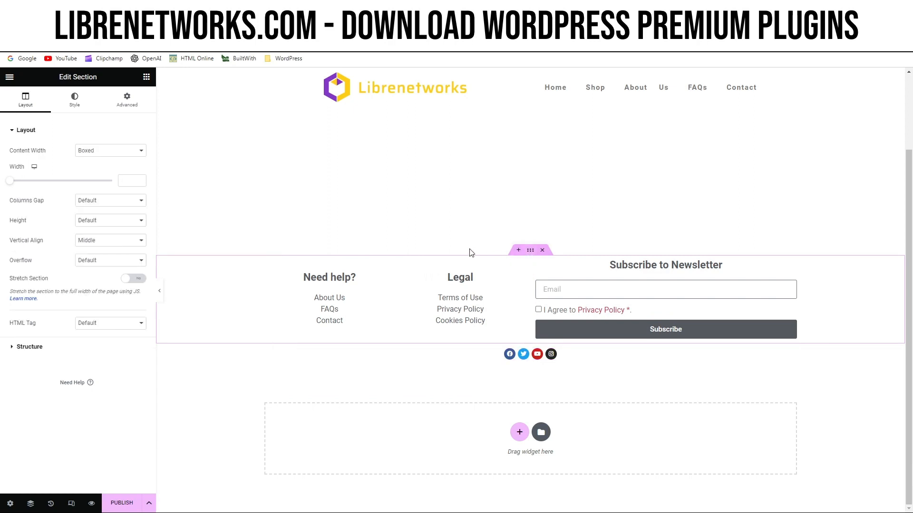
left_click(79, 107)
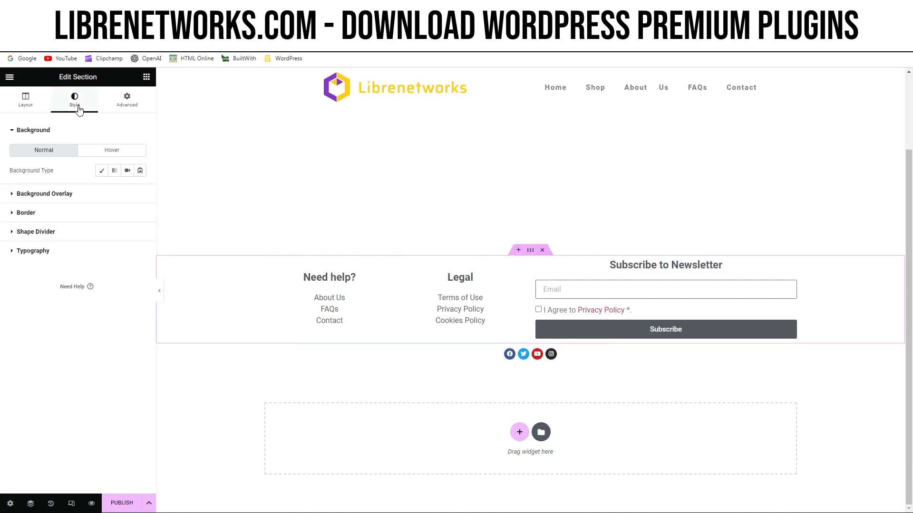
left_click(102, 171)
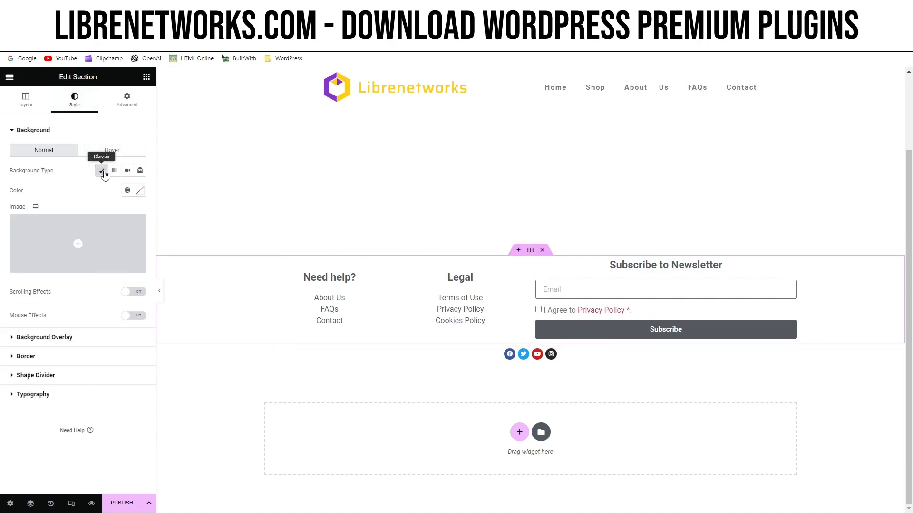
left_click(140, 190)
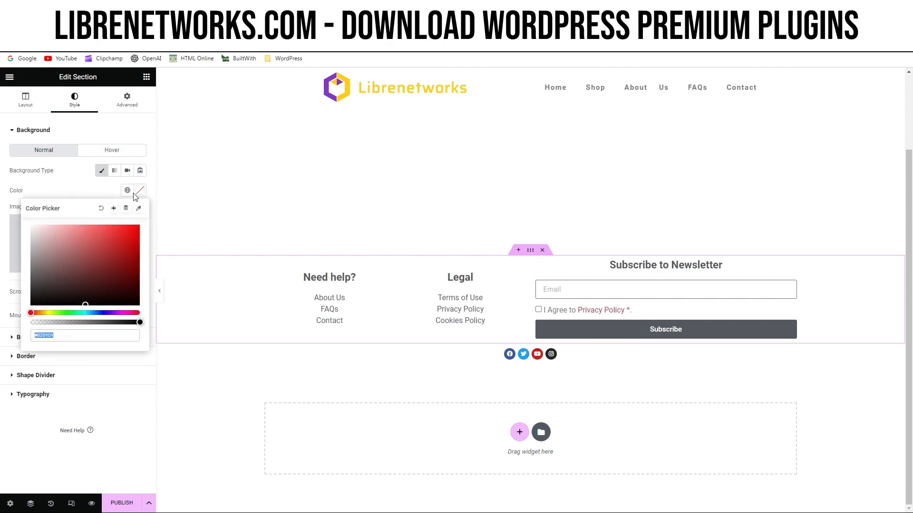
left_click(95, 252)
mouse_move(95, 252)
left_mouse_down()
mouse_move(84, 248)
mouse_move(81, 267)
mouse_move(60, 279)
mouse_move(80, 297)
mouse_move(118, 270)
mouse_move(130, 248)
mouse_move(112, 233)
left_mouse_up()
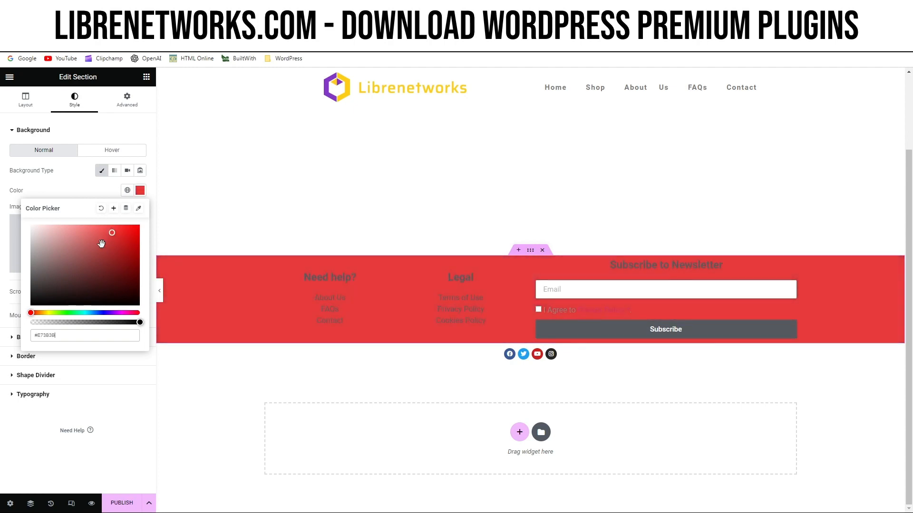
double_click(49, 337)
type("#fecd16")
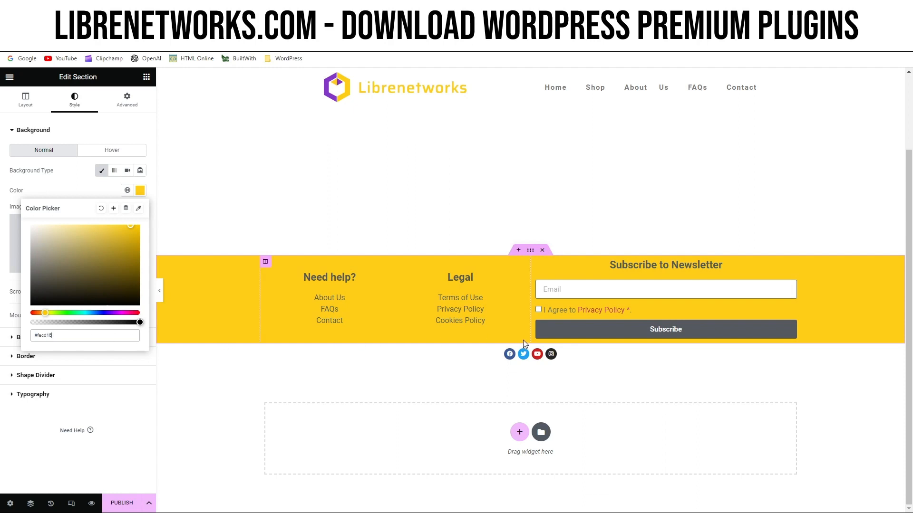
Give the social icons section a classic background in the same yellow, #fecd16.
left_click(530, 339)
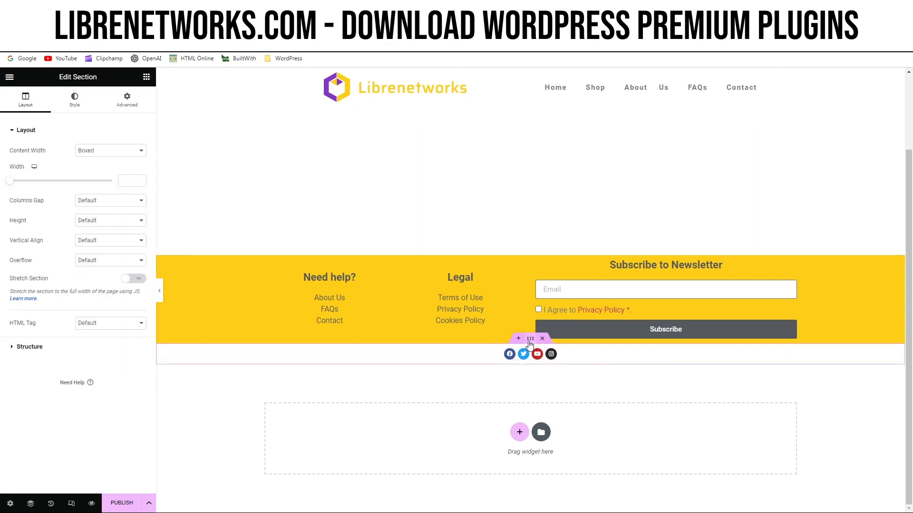
left_click(75, 101)
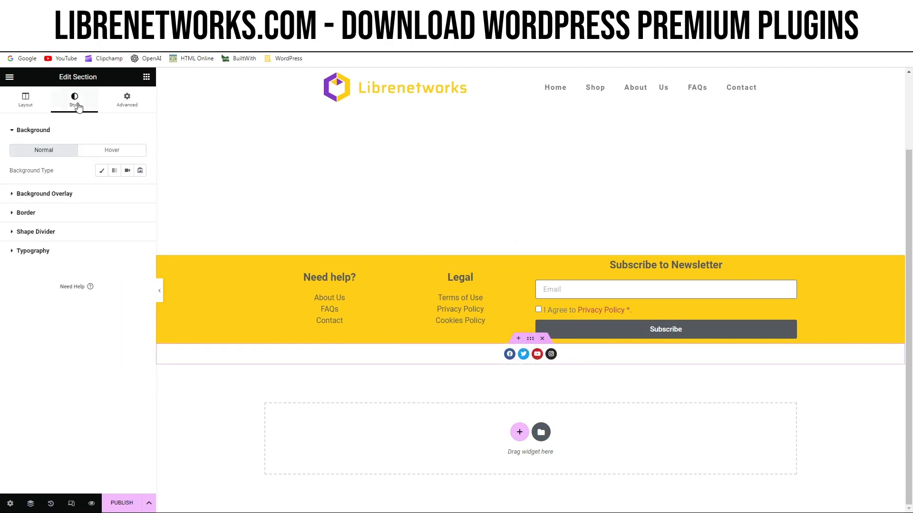
left_click(104, 172)
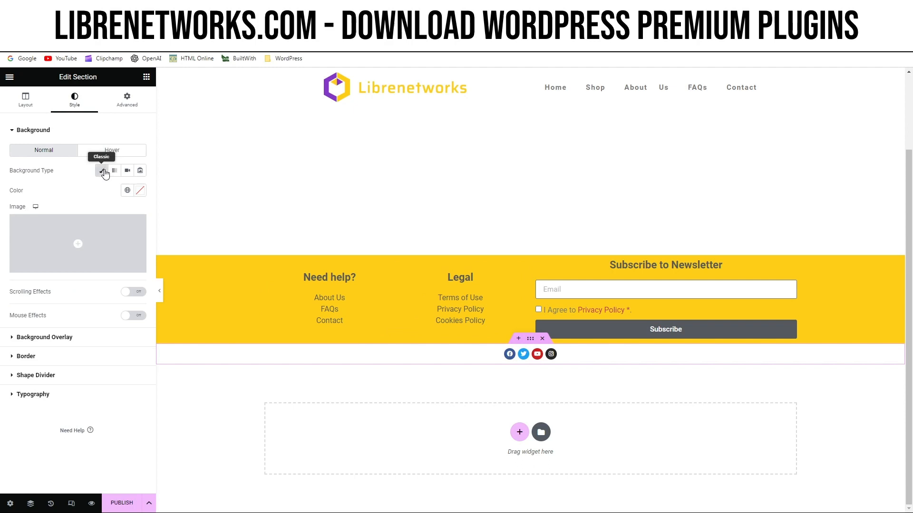
left_click(140, 191)
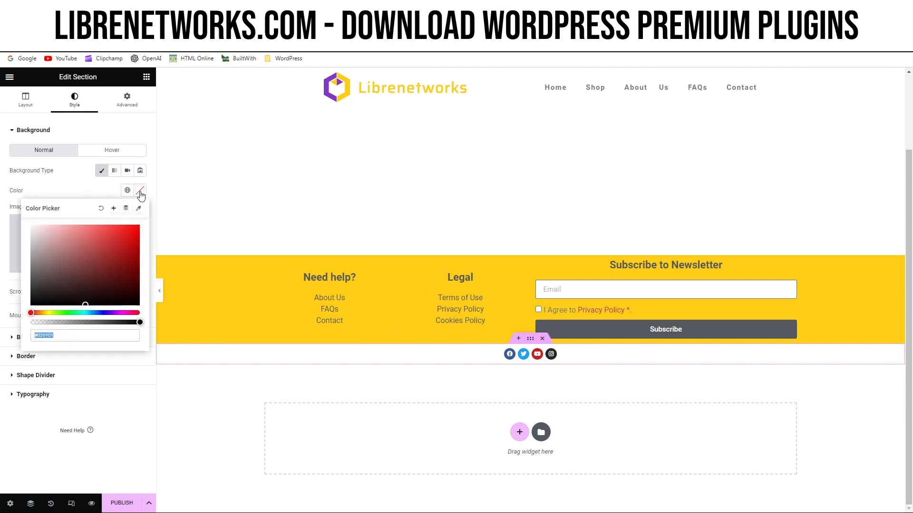
double_click(49, 336)
type("#fecd1b")
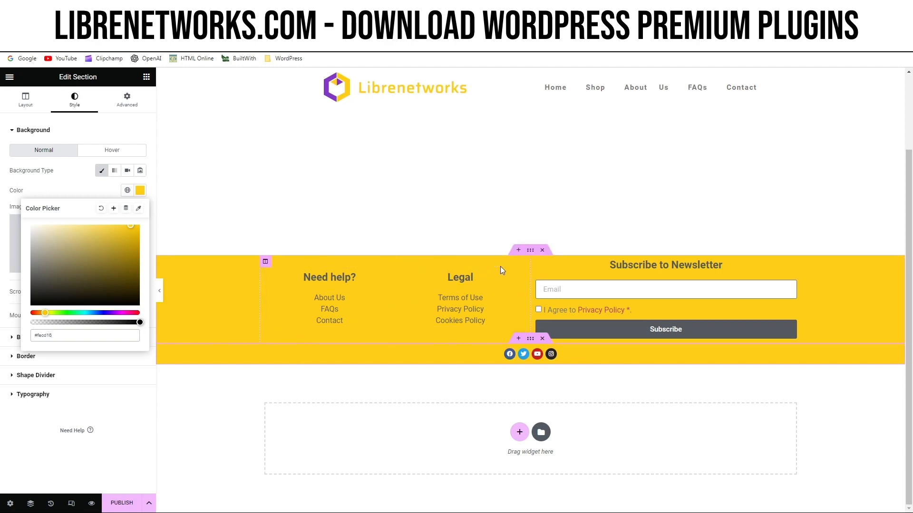
Unlink the margin values of the link columns and form section, switch them to EM and set the top margin to 2.
left_click(530, 254)
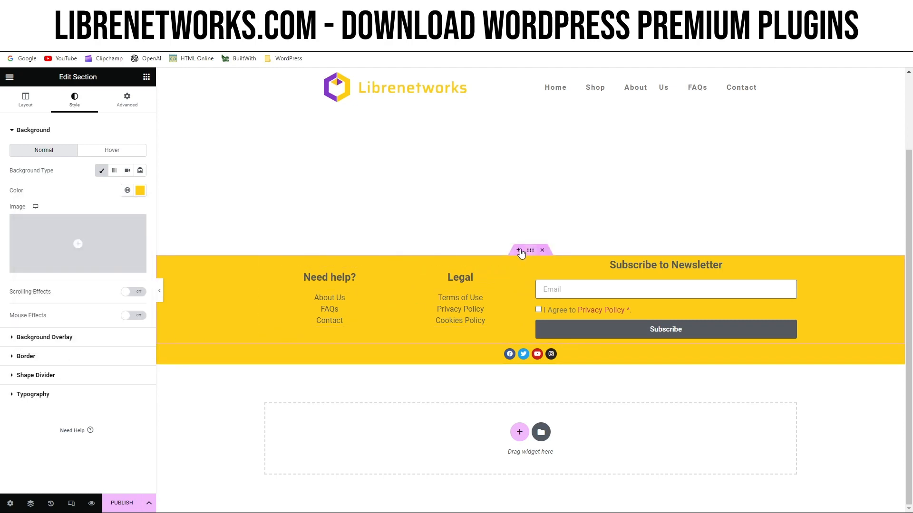
left_click(133, 108)
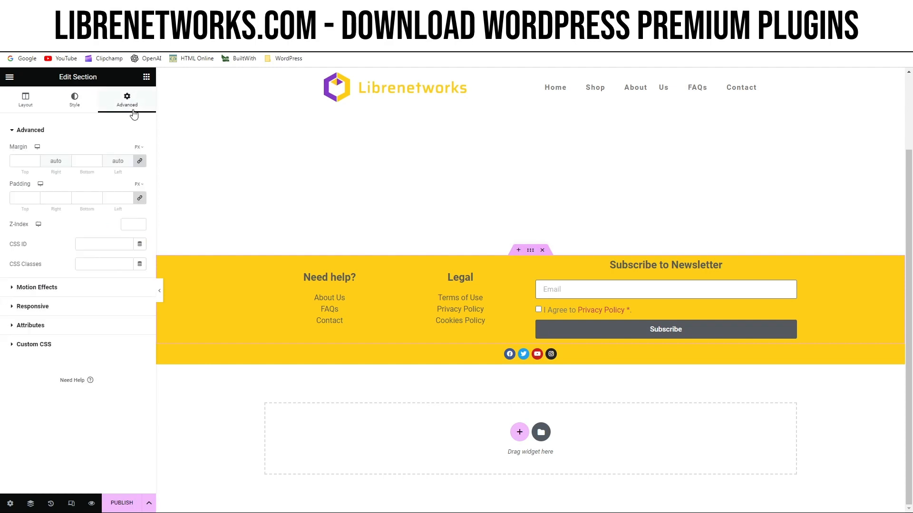
left_click(141, 160)
left_click(142, 151)
left_click(138, 173)
left_click(24, 161)
type("2")
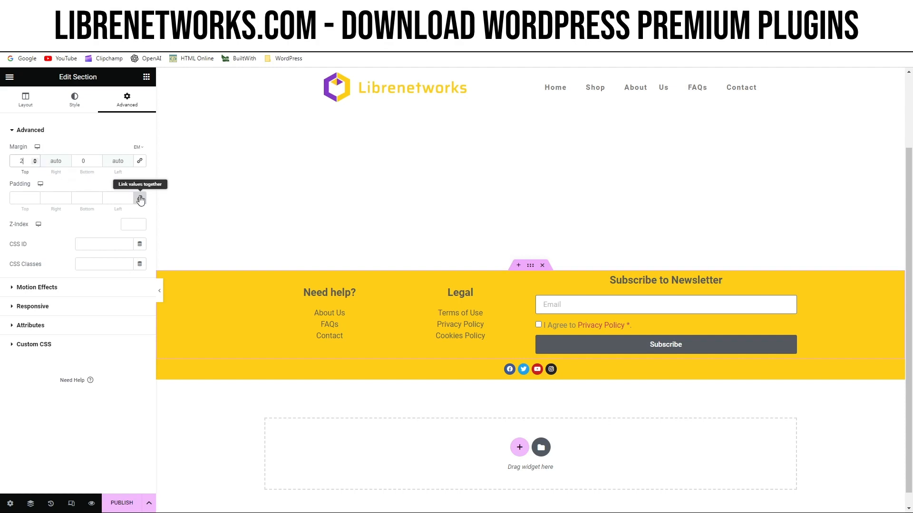
Unlink the same section's padding values, switch them to EM and set the top and bottom padding to 2.
left_click(140, 198)
left_click(140, 186)
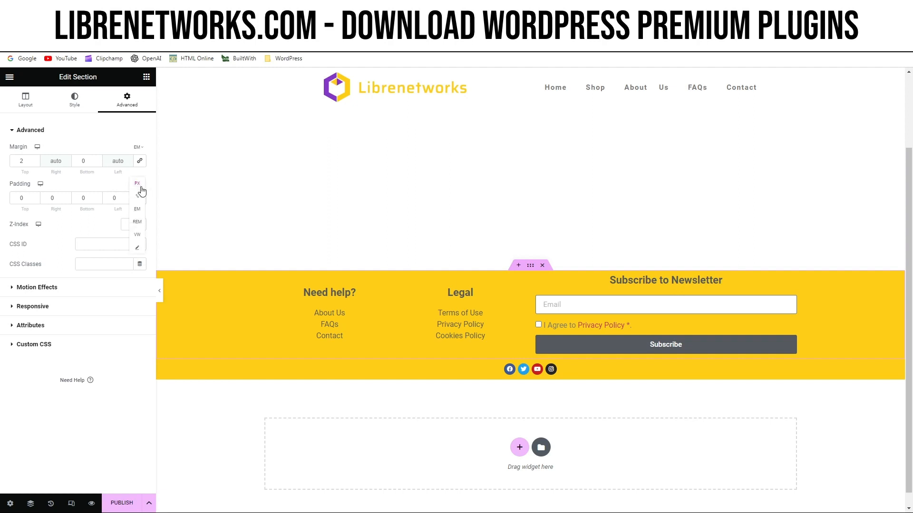
left_click(139, 209)
left_click(26, 198)
type("2")
left_click(86, 198)
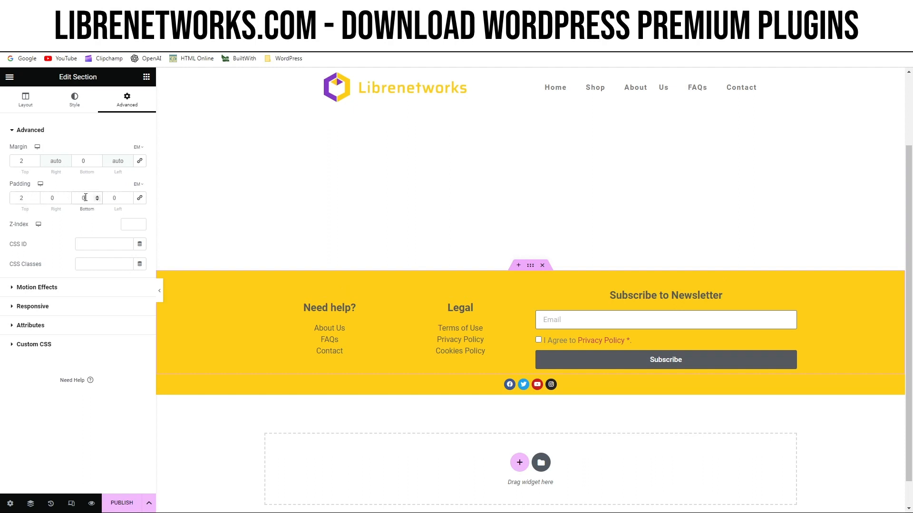
type("2")
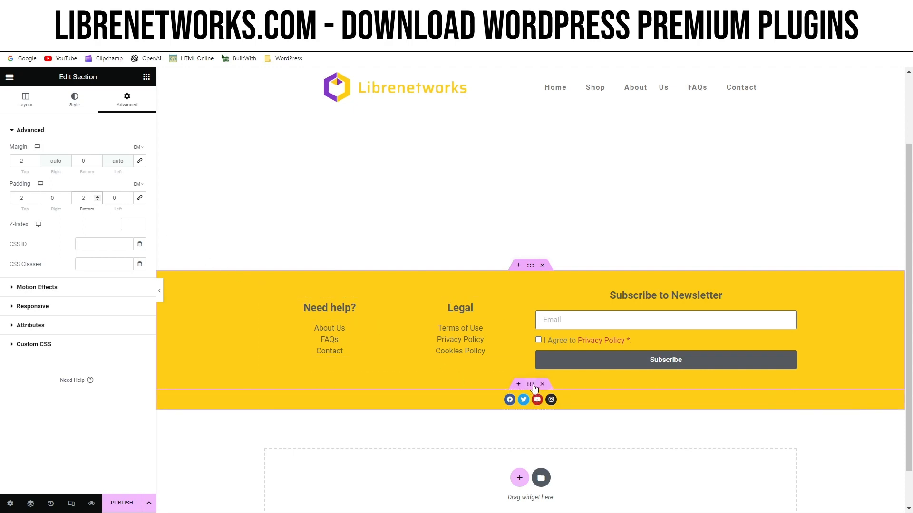
Unlink the social icons section's padding values, switch them to EM and set the bottom padding to 2.
left_click(531, 385)
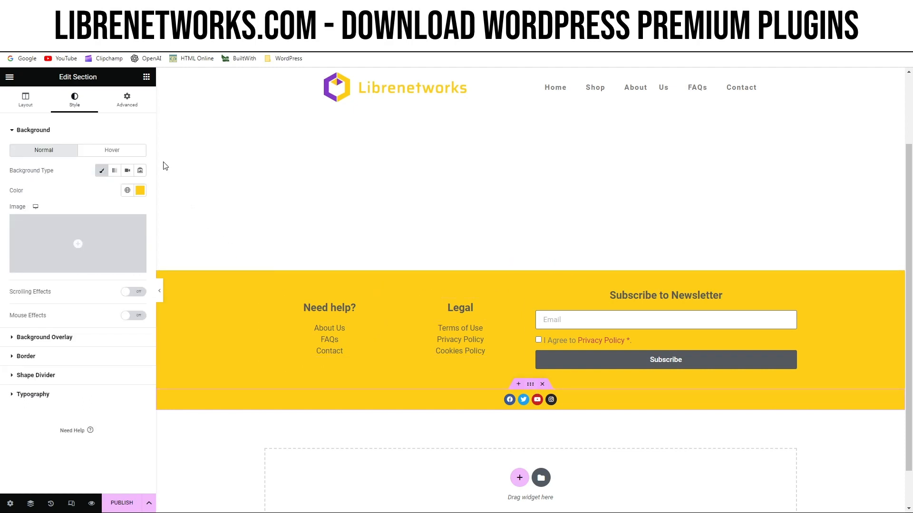
left_click(129, 110)
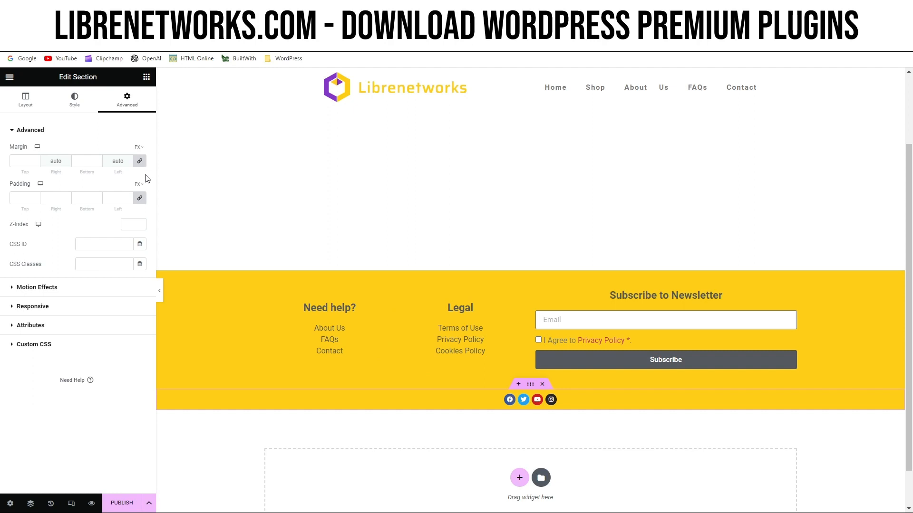
left_click(141, 198)
left_click(138, 186)
left_click(141, 209)
left_click(90, 198)
type("2")
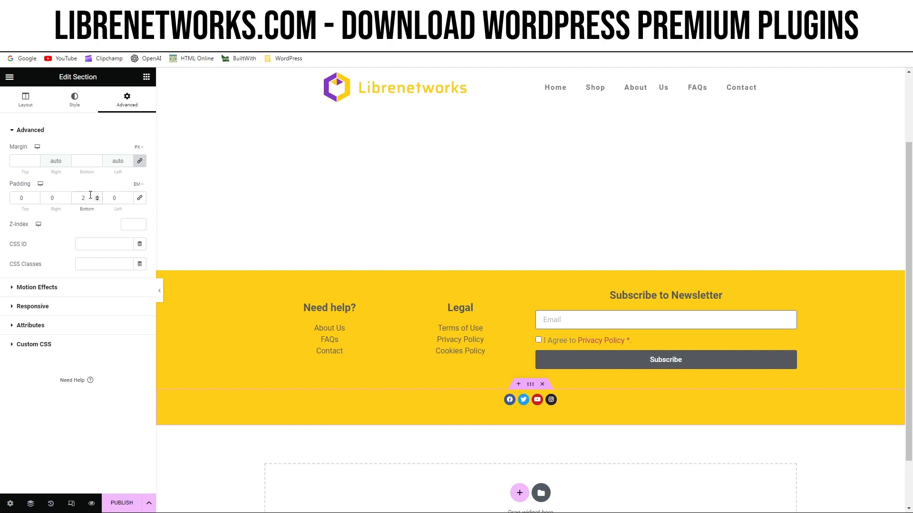
Start publishing the footer and add two display conditions, one including the Entire Site and one excluding a Singular option.
left_click(125, 504)
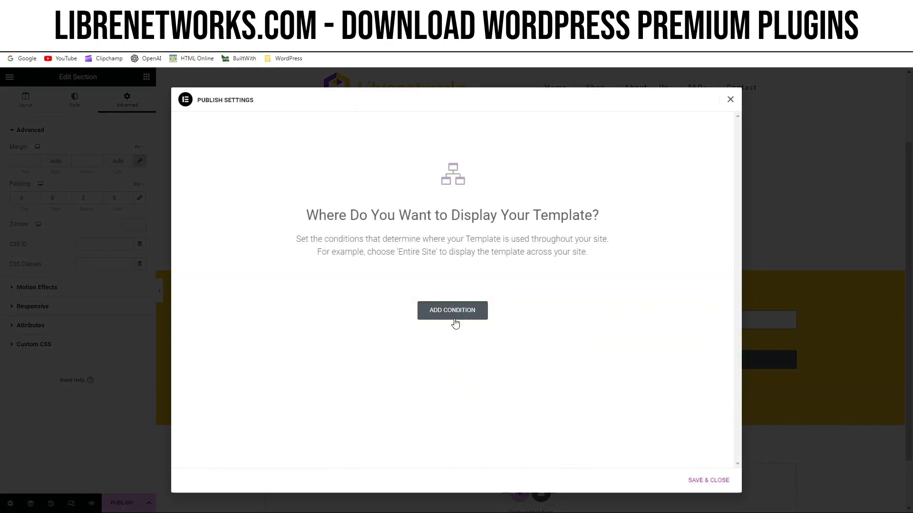
left_click(455, 323)
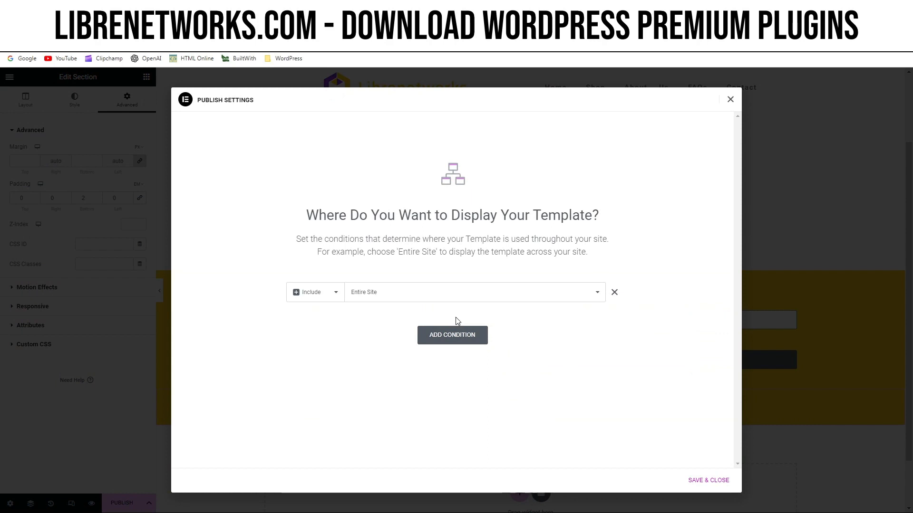
left_click(448, 340)
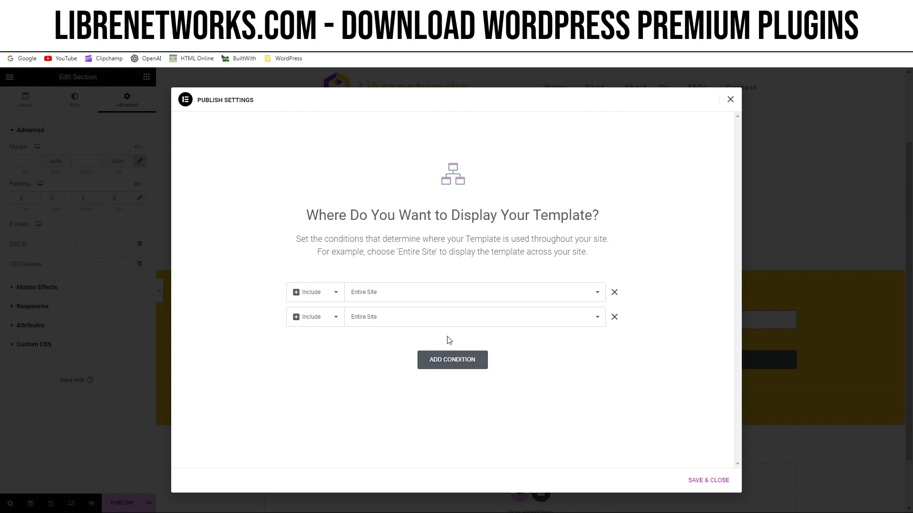
left_click(321, 323)
left_click(316, 341)
left_click(381, 324)
left_click(377, 352)
left_click(488, 325)
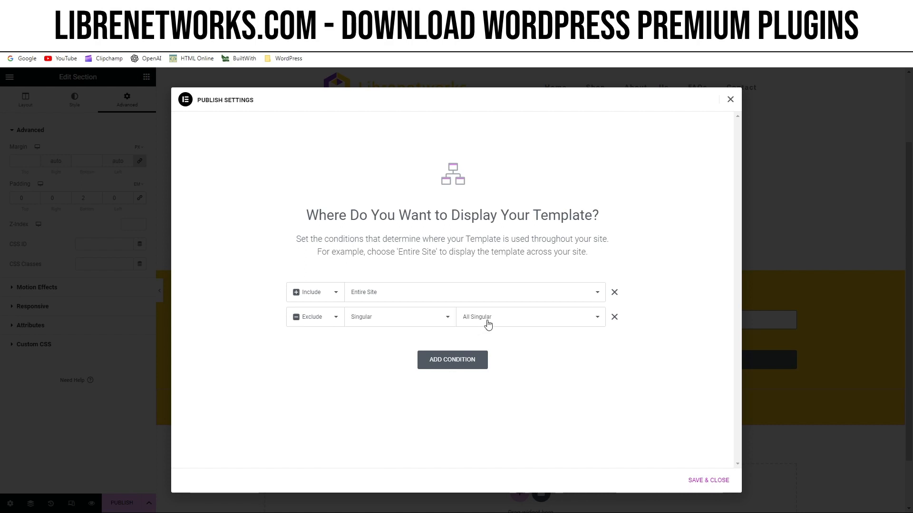
left_click(489, 354)
Save the display conditions to publish the template, and check the footer at the end of the live home page.
left_click(712, 481)
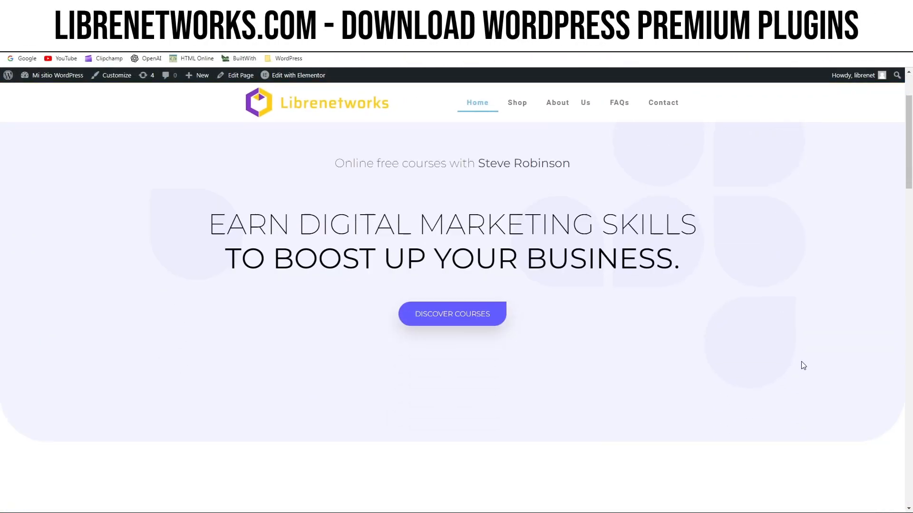
scroll(802, 366, "down", 10)
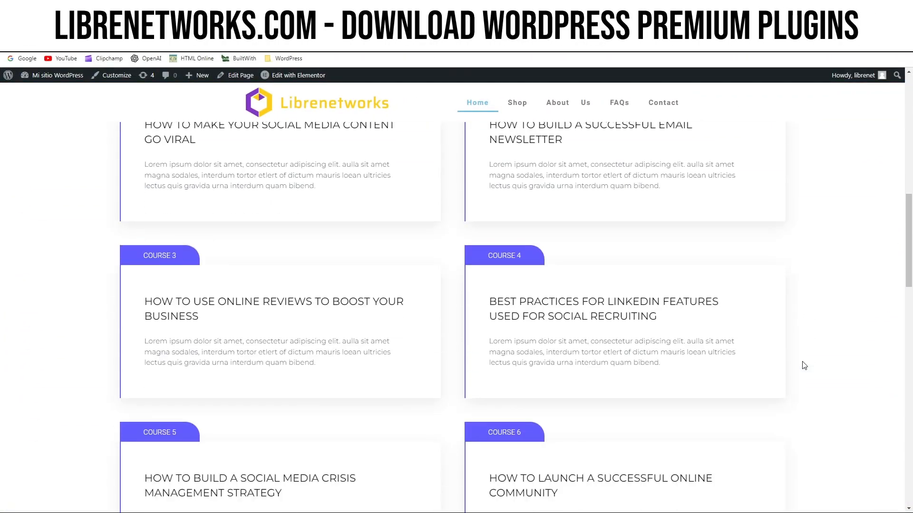
scroll(804, 365, "down", 15)
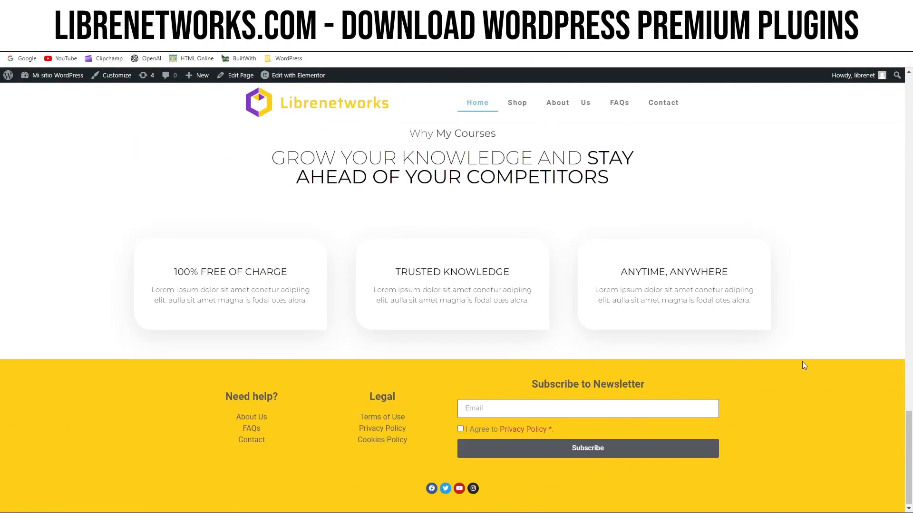